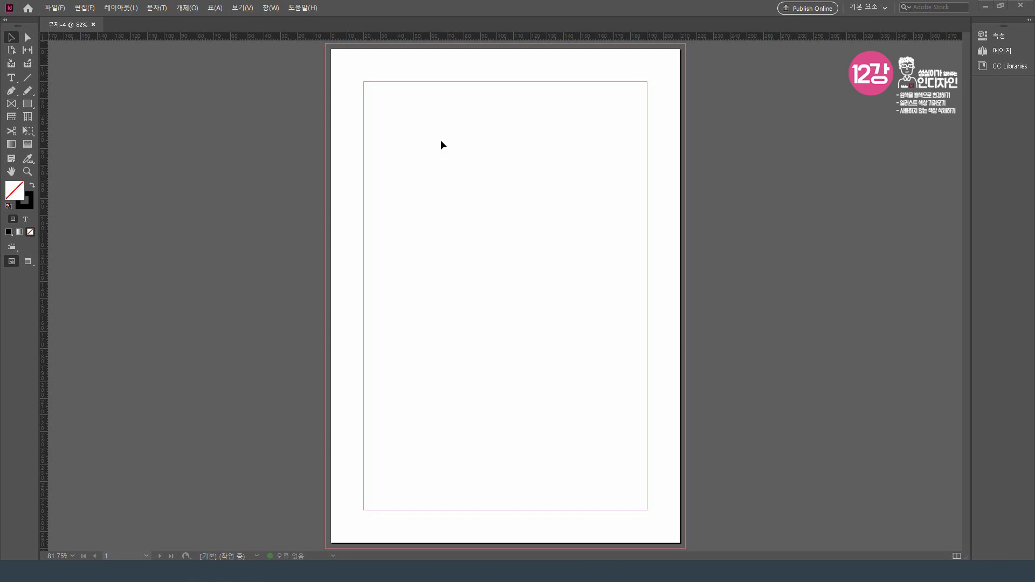
- Display the Color (색상) and Swatches (색상 견본) panels
left_click(270, 8)
mouse_move(319, 130)
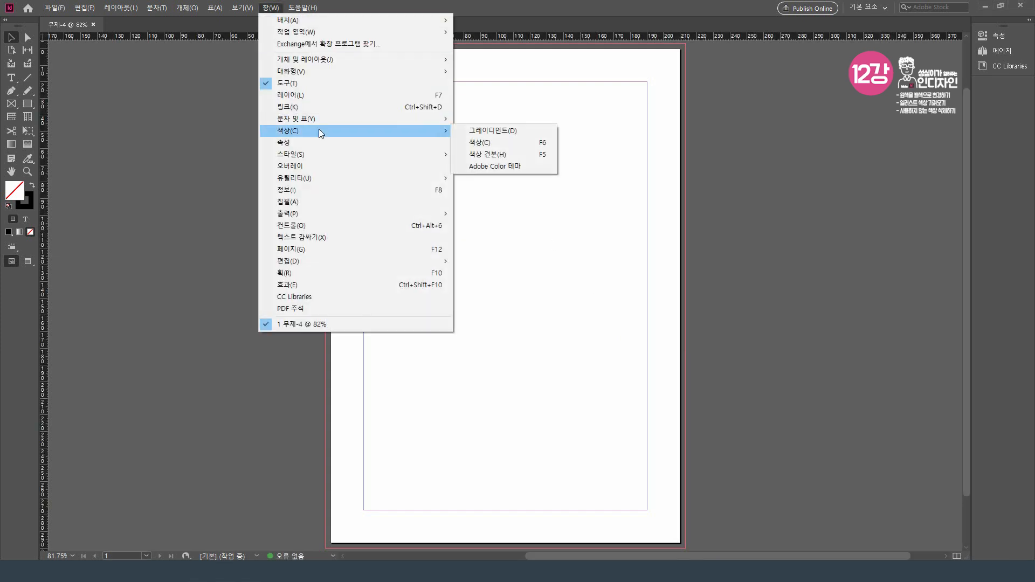
left_click(471, 143)
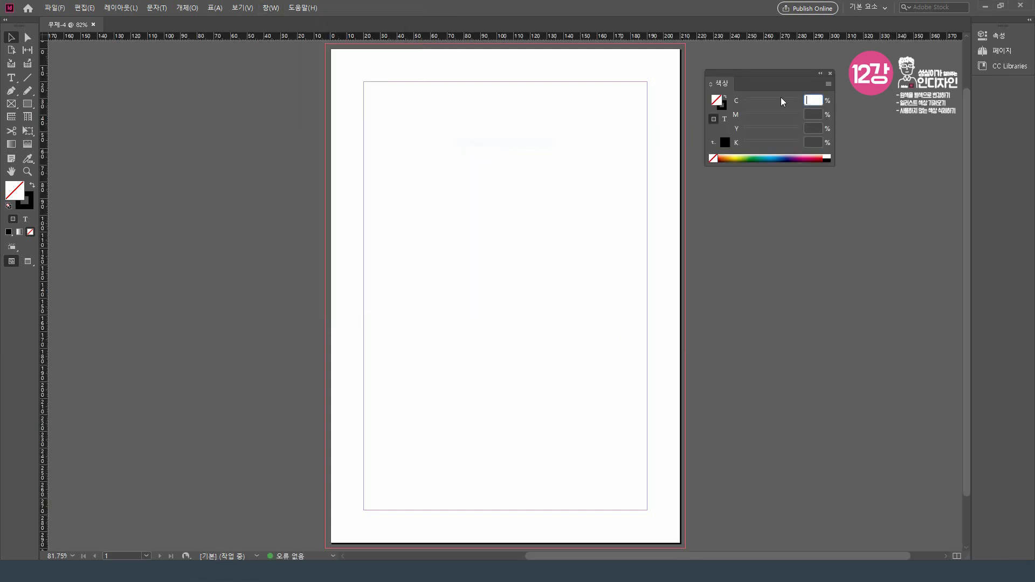
left_click(271, 8)
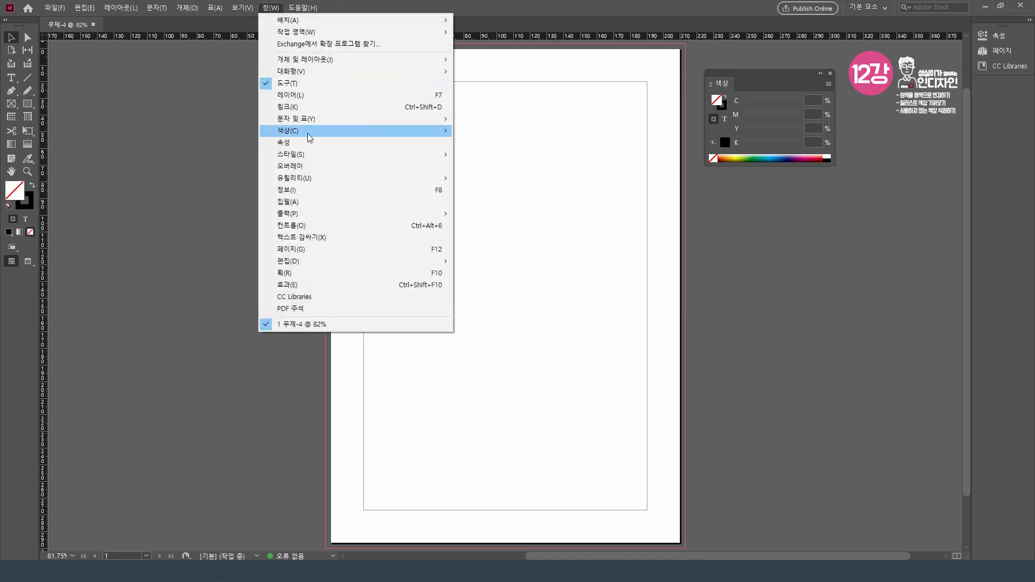
mouse_move(308, 134)
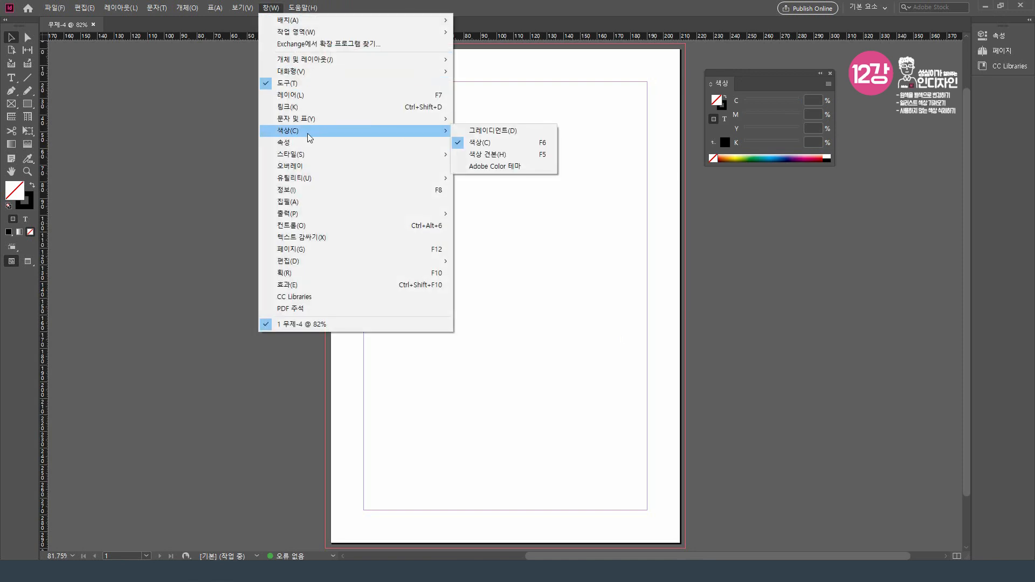
left_click(493, 157)
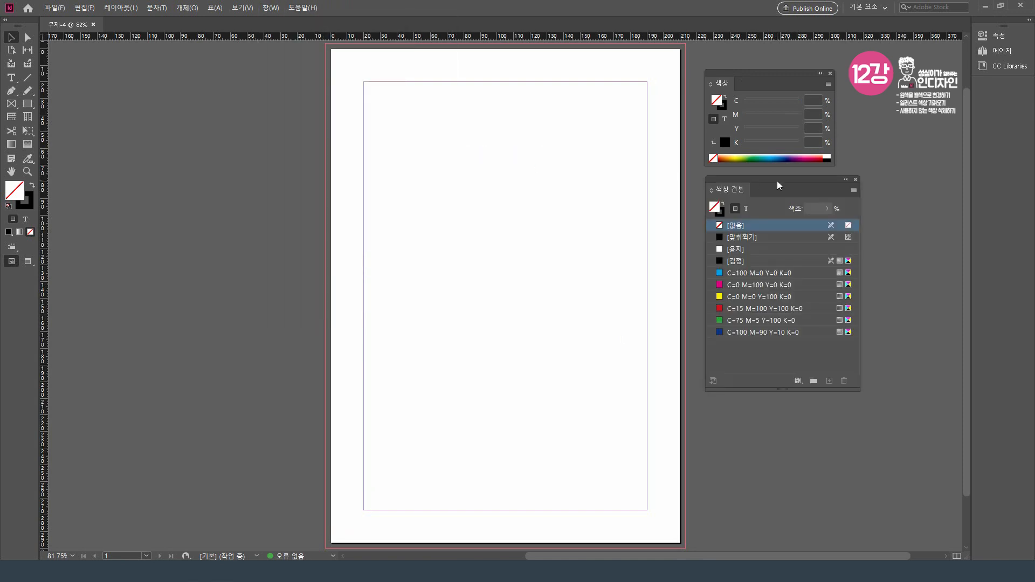
- Draw a rectangle near the page's upper-left margin, shift it slightly up and left, and fill it light green with C=34 M=0 Y=75 K=0
key("m")
left_click_drag(386, 113, 479, 217)
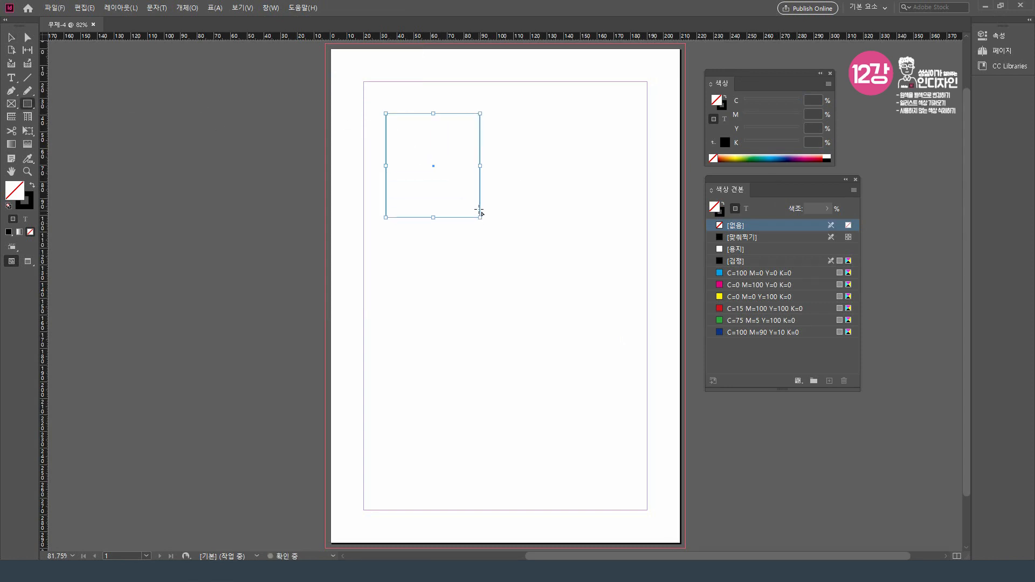
left_click(10, 37)
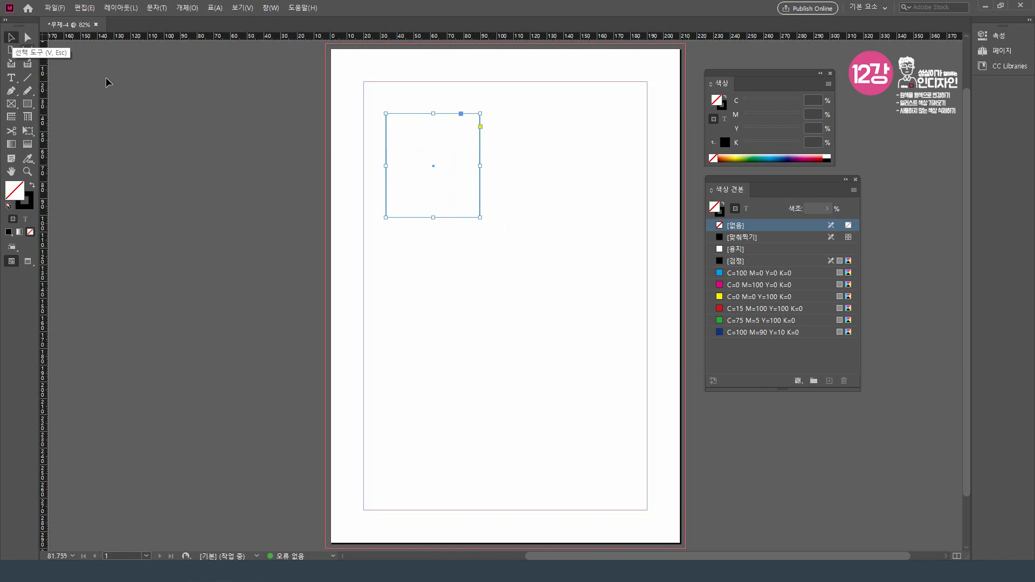
left_click_drag(432, 164, 428, 154)
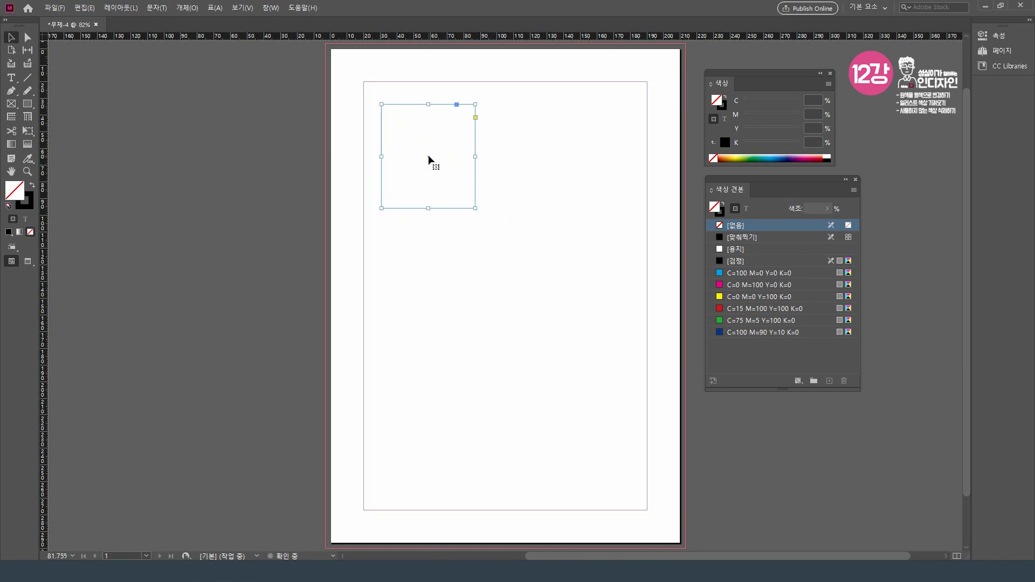
left_click(746, 157)
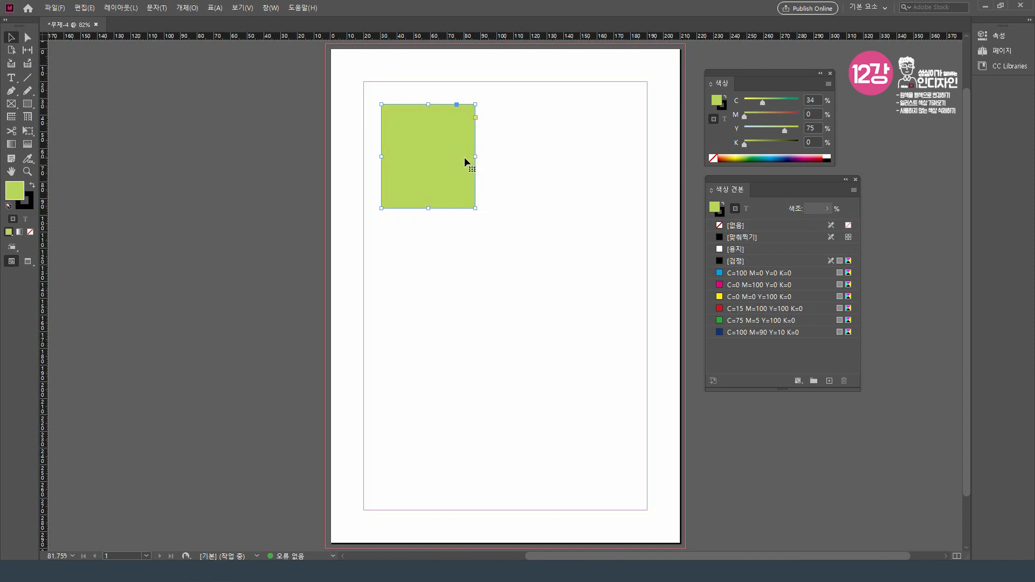
- Save the light green fill as a swatch and name it 연한녹색 instead of using its color values
left_click(829, 382)
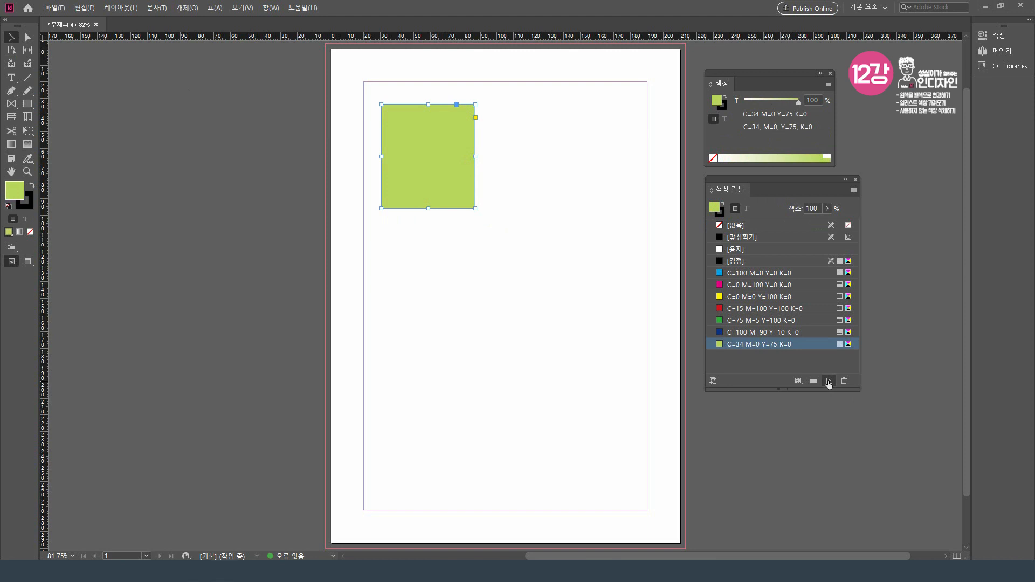
double_click(806, 345)
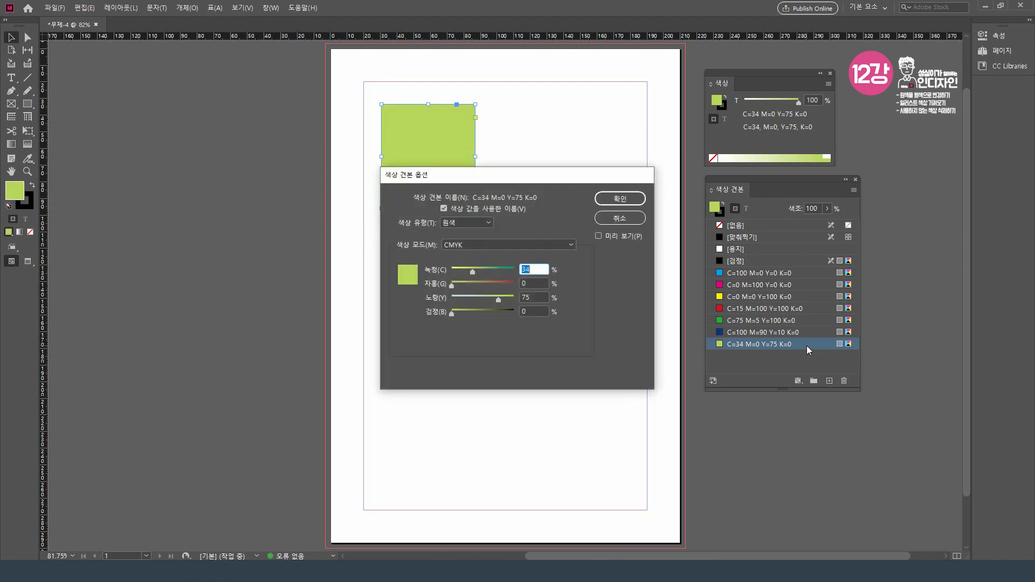
left_click(445, 209)
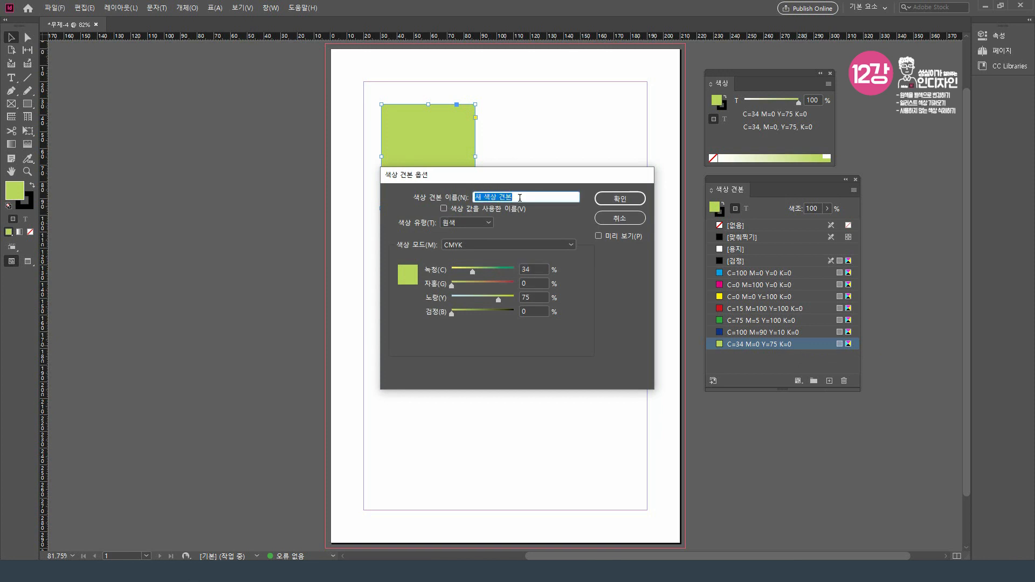
type("연")
type("하")
type("녹색")
left_click(611, 200)
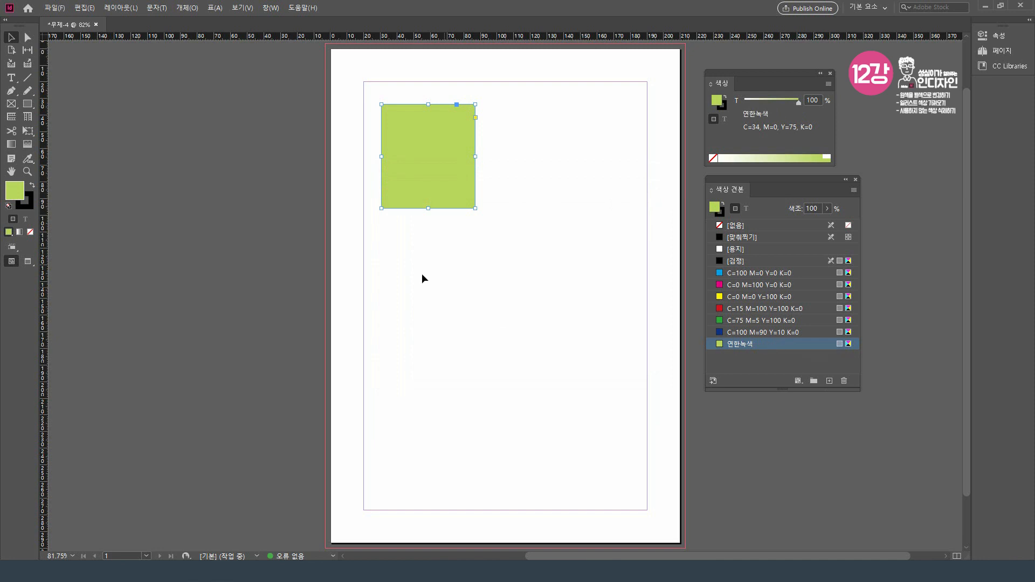
- Draw a second unfilled rectangle of similar size directly below the light green one
left_click(28, 103)
left_click_drag(381, 226, 476, 326)
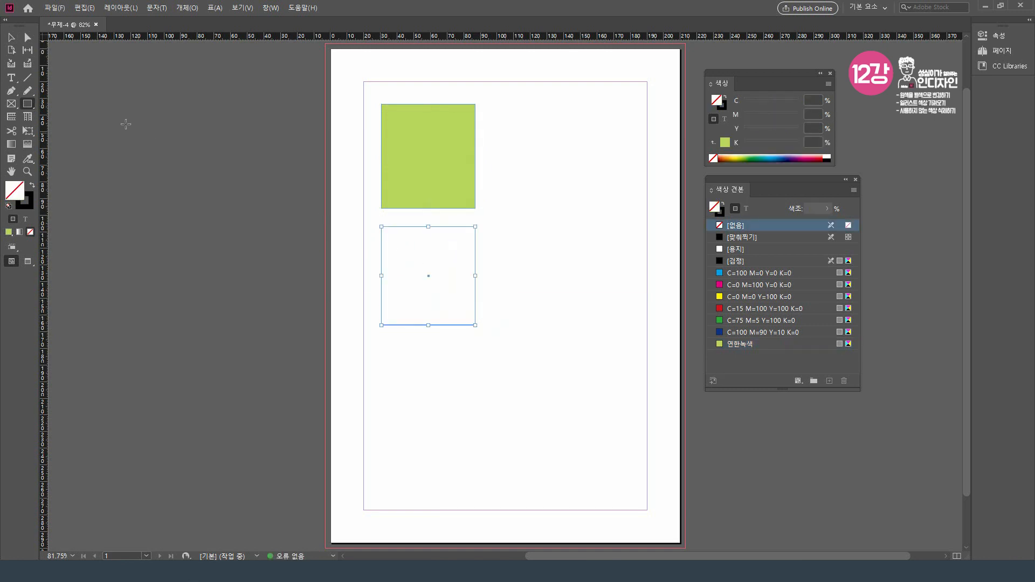
left_click(11, 38)
- Display the Gradient (그레이디언트) panel and arrange it above the Color panel, beside the two rectangles
left_click(273, 11)
mouse_move(324, 133)
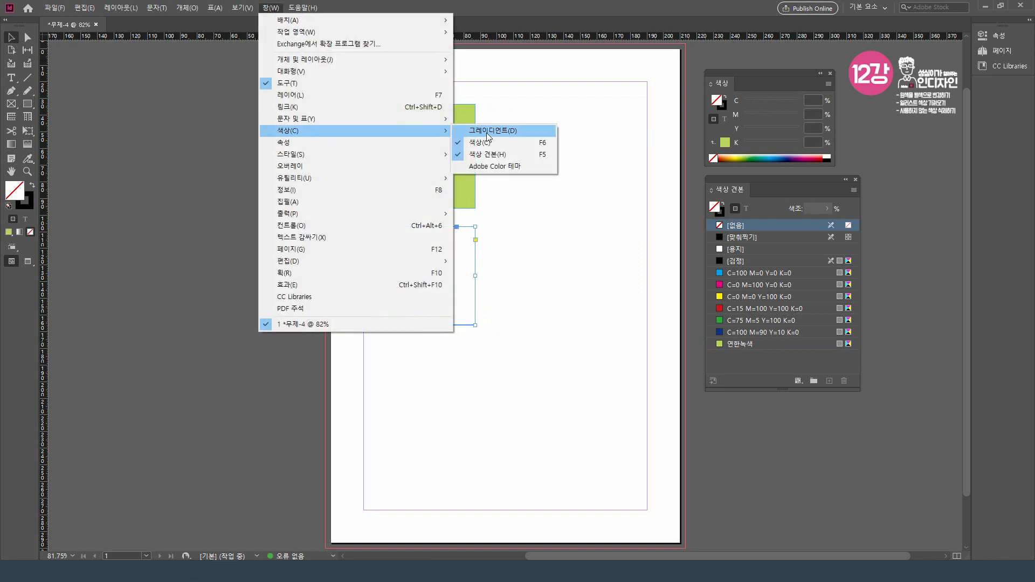
left_click(486, 133)
left_click_drag(711, 98, 545, 239)
left_click(271, 8)
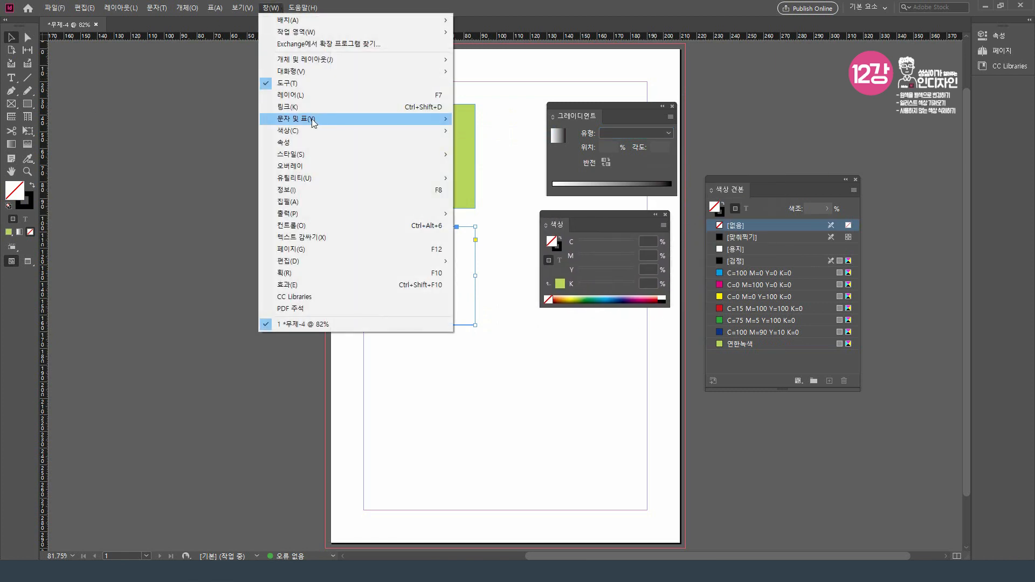
mouse_move(320, 131)
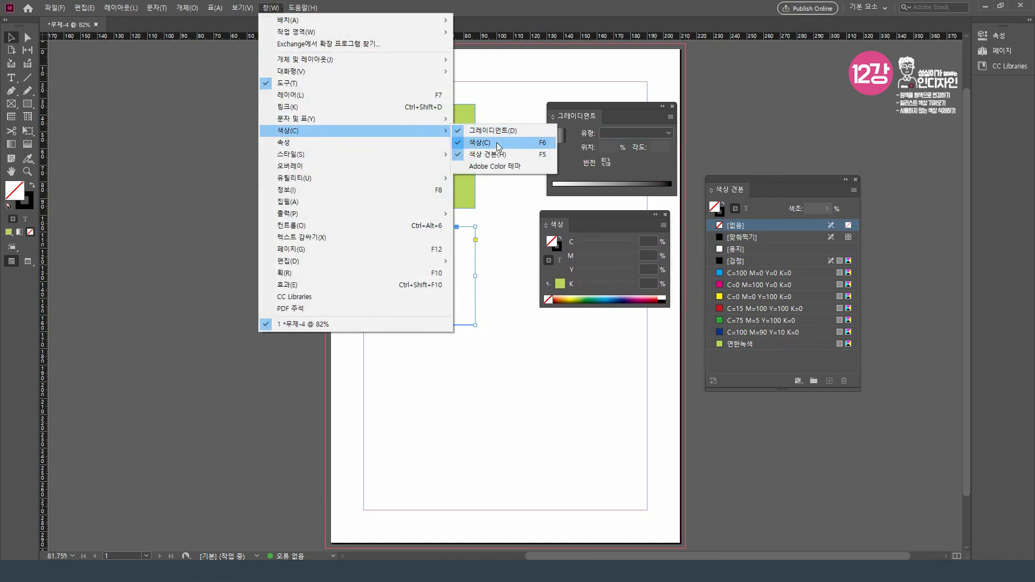
left_click_drag(593, 104, 589, 96)
left_click_drag(603, 213, 609, 208)
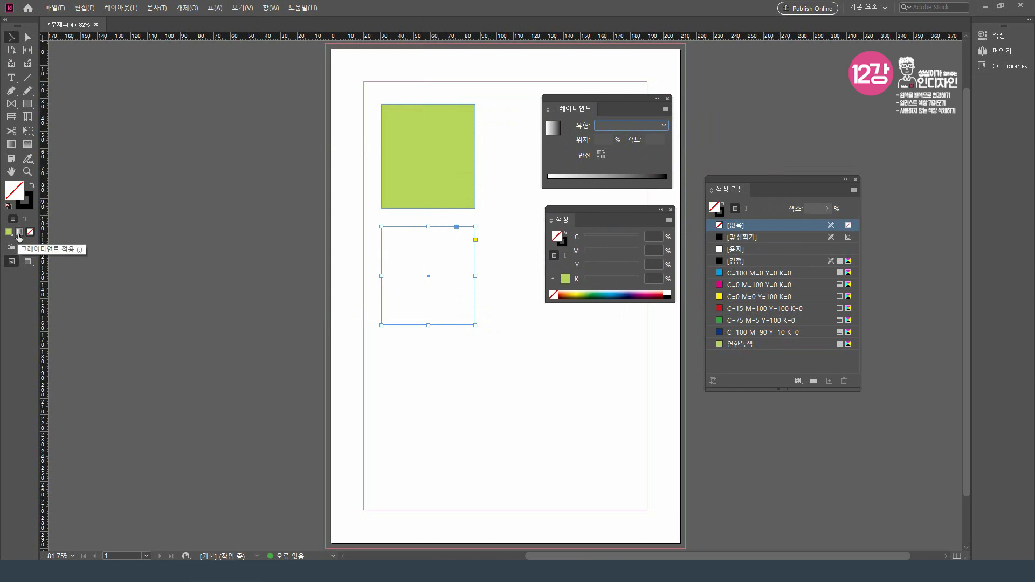
- Fill the lower rectangle with a linear gradient and set its starting stop to orange-yellow C=0 M=32 Y=100 K=13
left_click(19, 236)
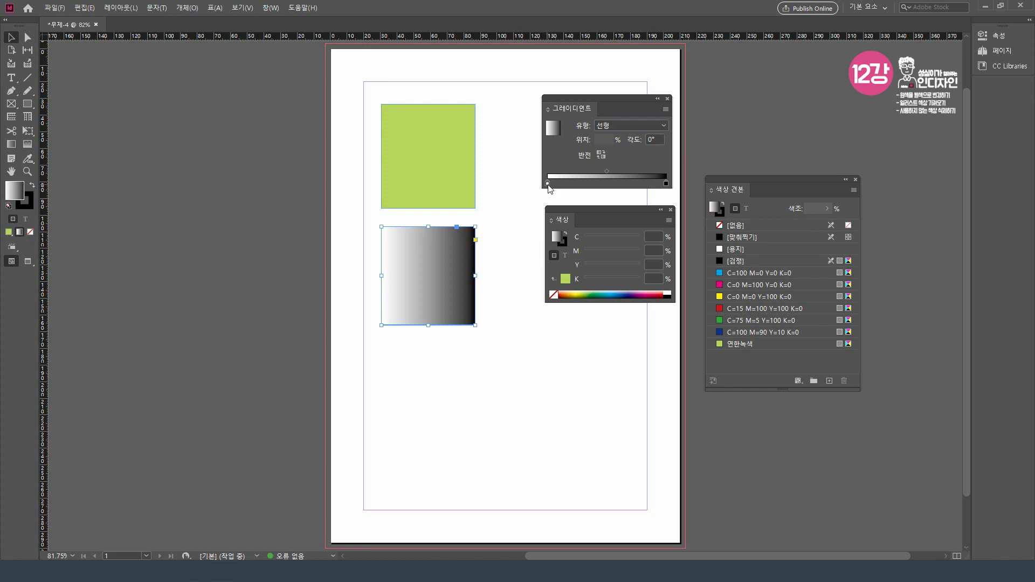
left_click(547, 184)
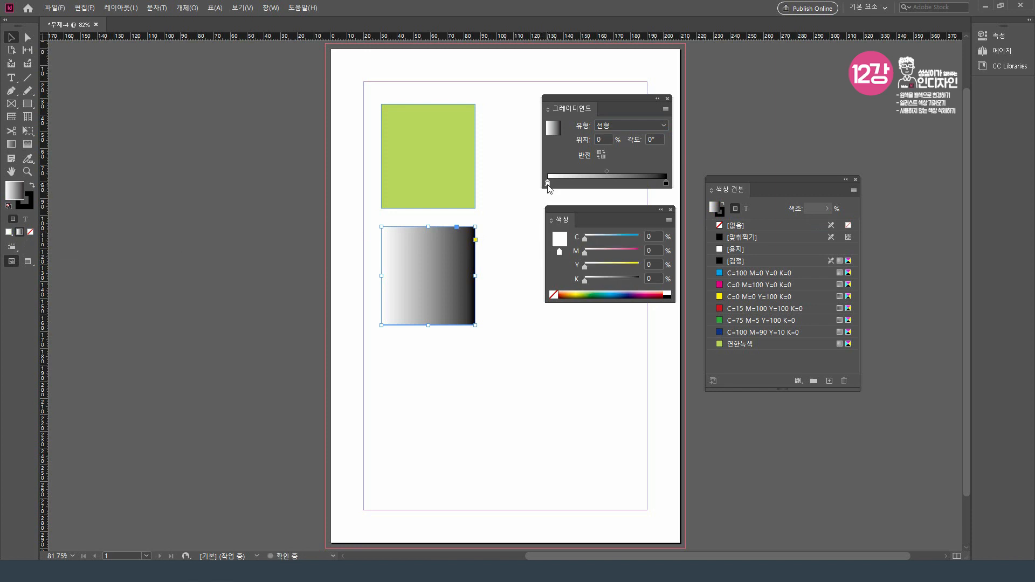
left_click(572, 294)
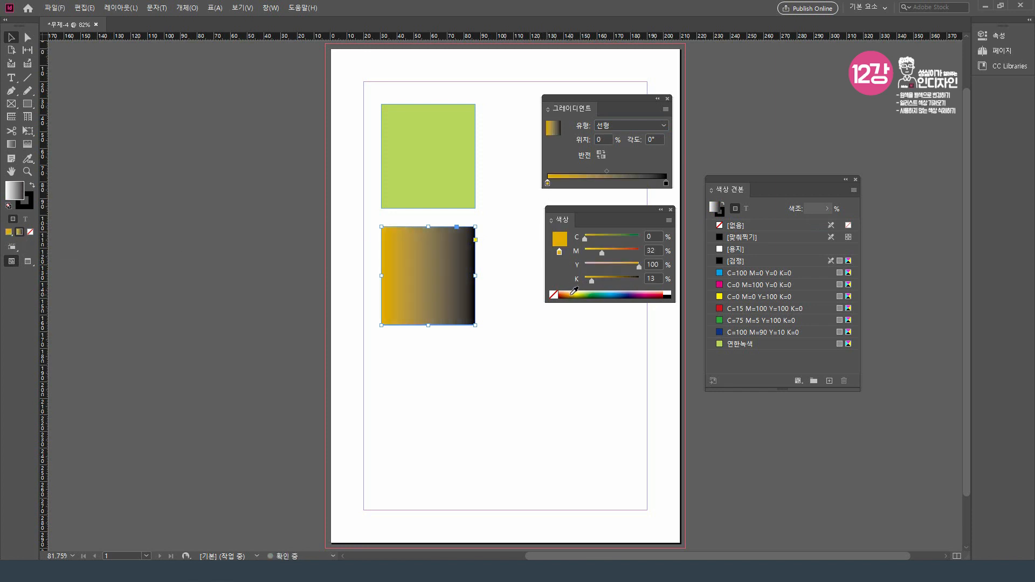
- Switch the gradient's black end stop to CMYK and set it to green C=88 M=0 Y=100 K=13
left_click(667, 184)
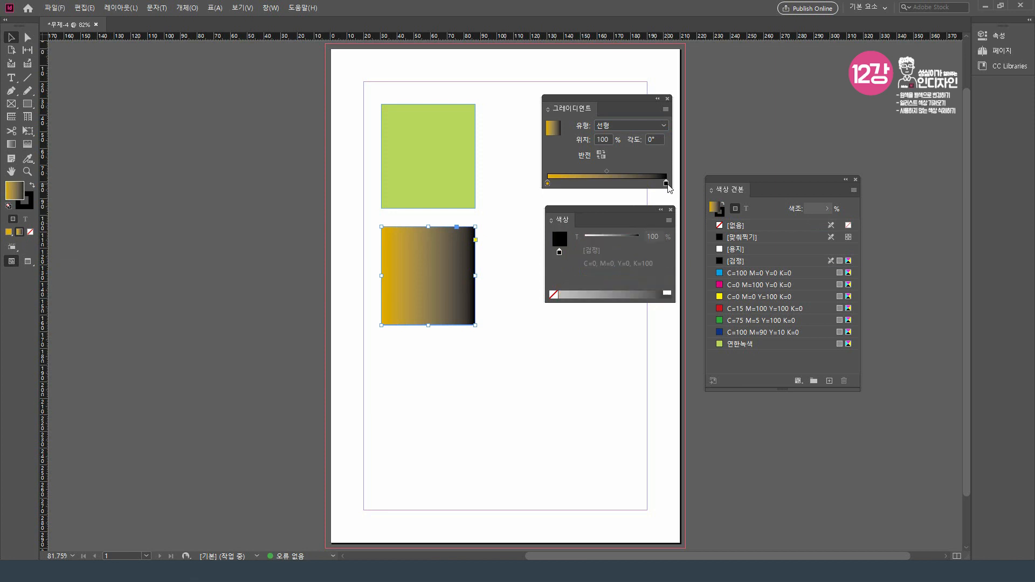
left_click(669, 220)
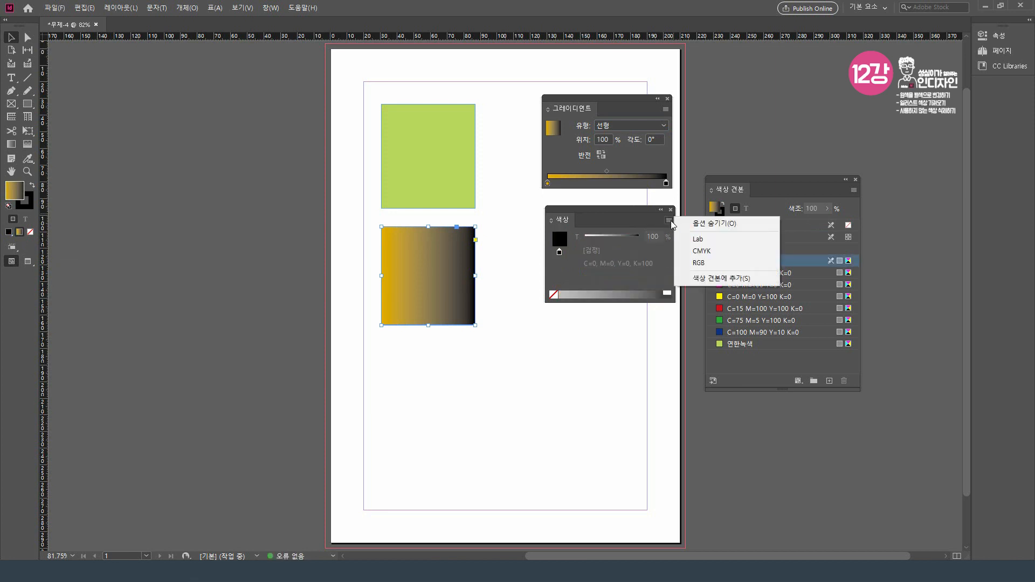
left_click(706, 253)
left_click(603, 295)
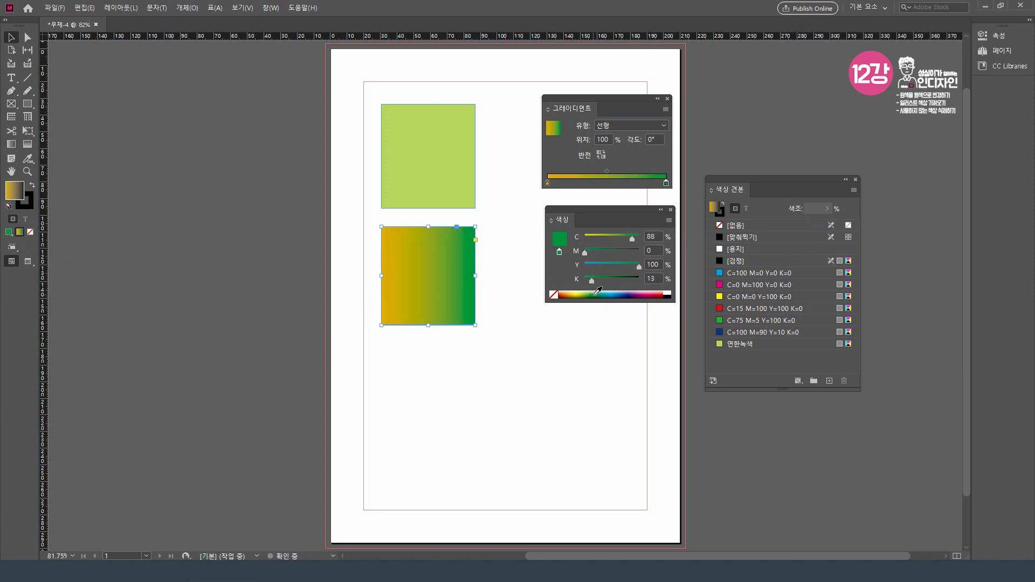
- Save the orange-to-green gradient as a swatch named 녹색그레이디언트
left_click_drag(727, 180, 724, 137)
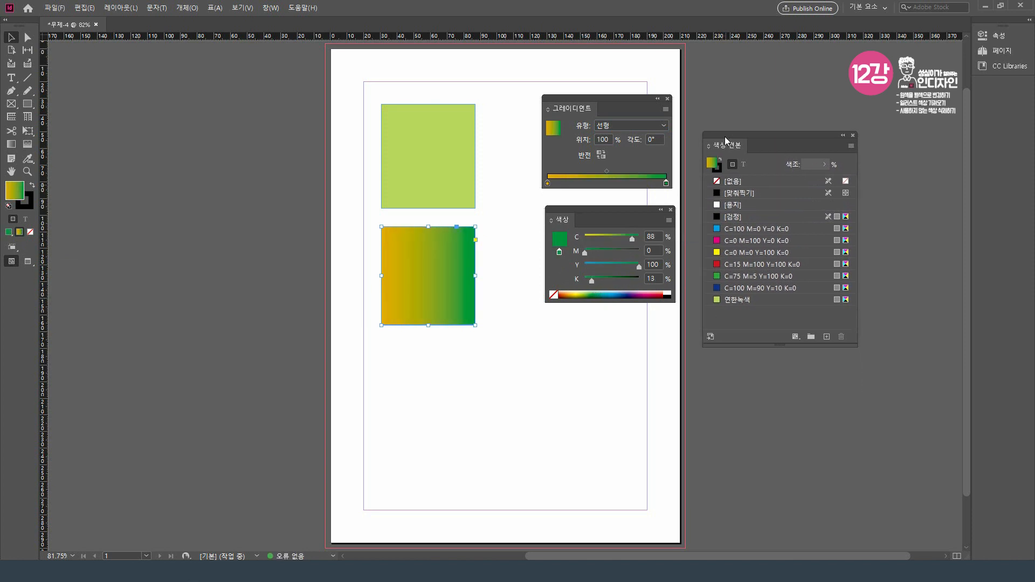
left_click(828, 336)
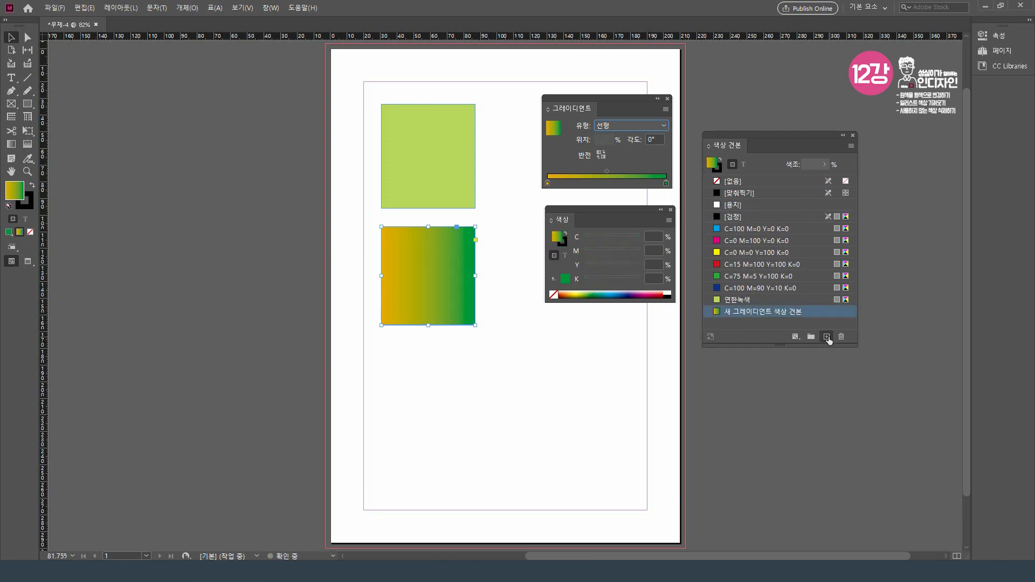
double_click(792, 313)
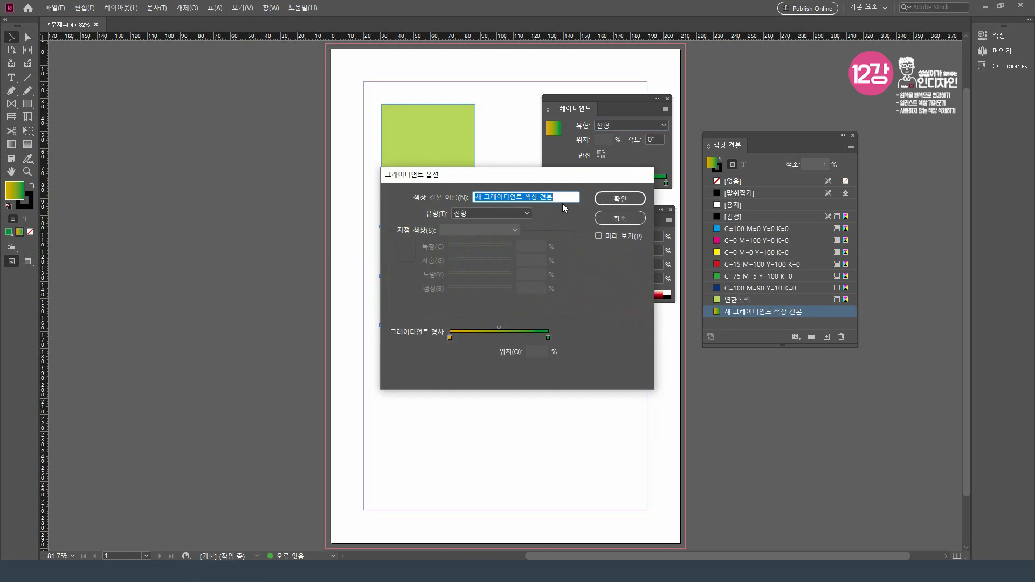
type("녹")
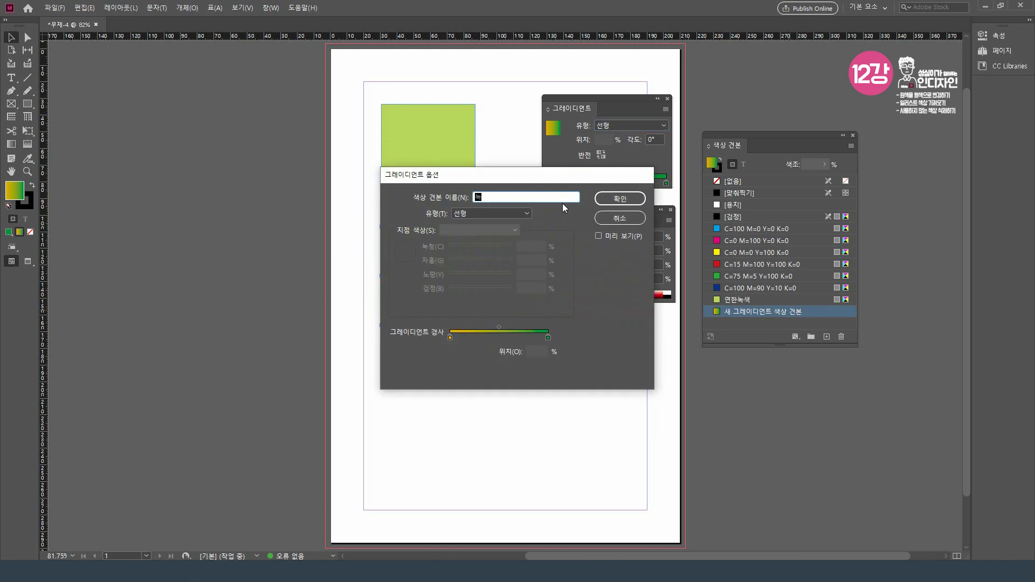
type("색그레이디언트")
left_click(620, 199)
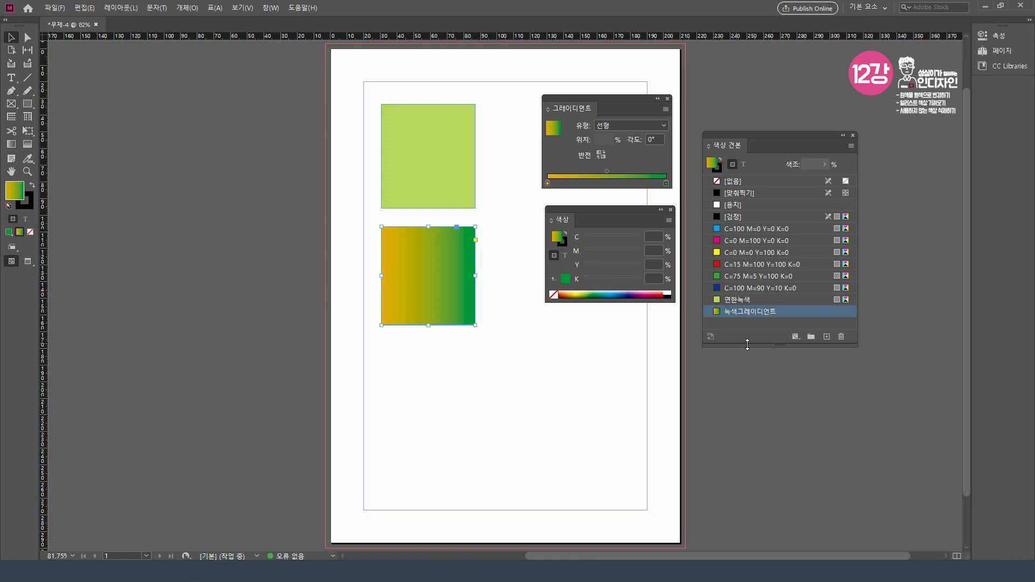
- Lengthen the Swatches (색상 견본) panel, move it higher beside the page, and start loading swatches from a file (색상 견본 불러오기)
left_click_drag(855, 346, 853, 401)
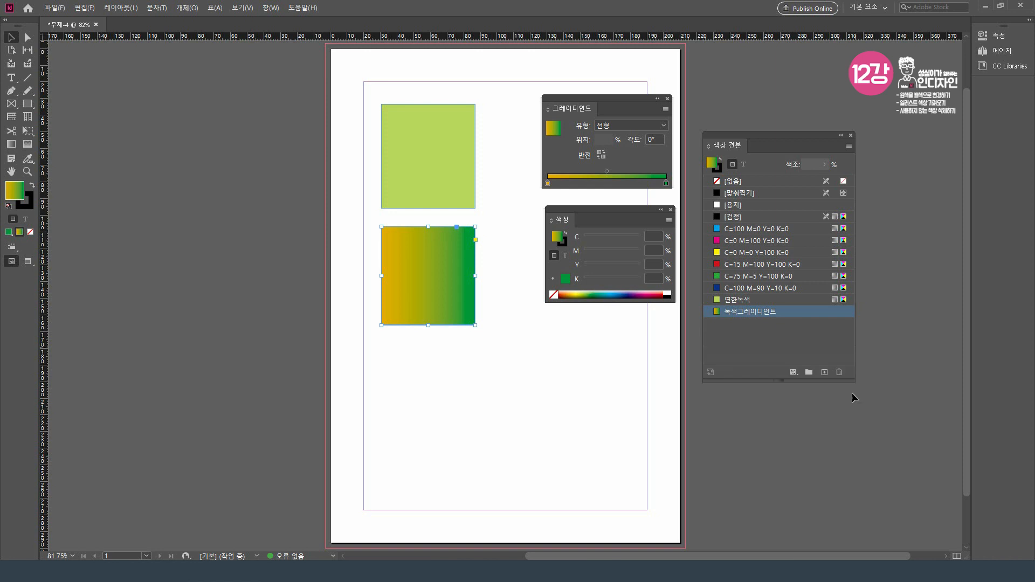
left_click_drag(776, 137, 765, 103)
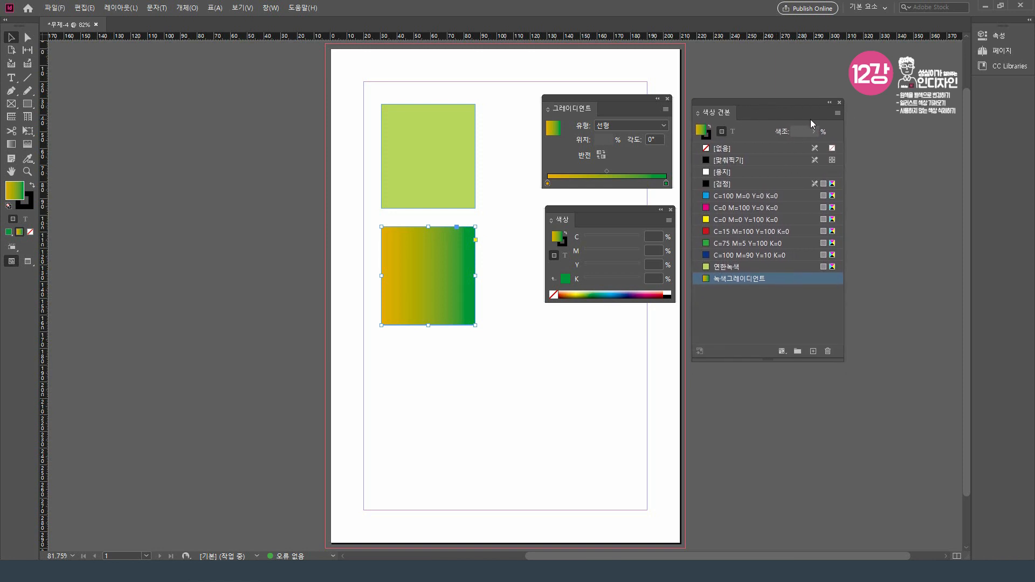
left_click(837, 114)
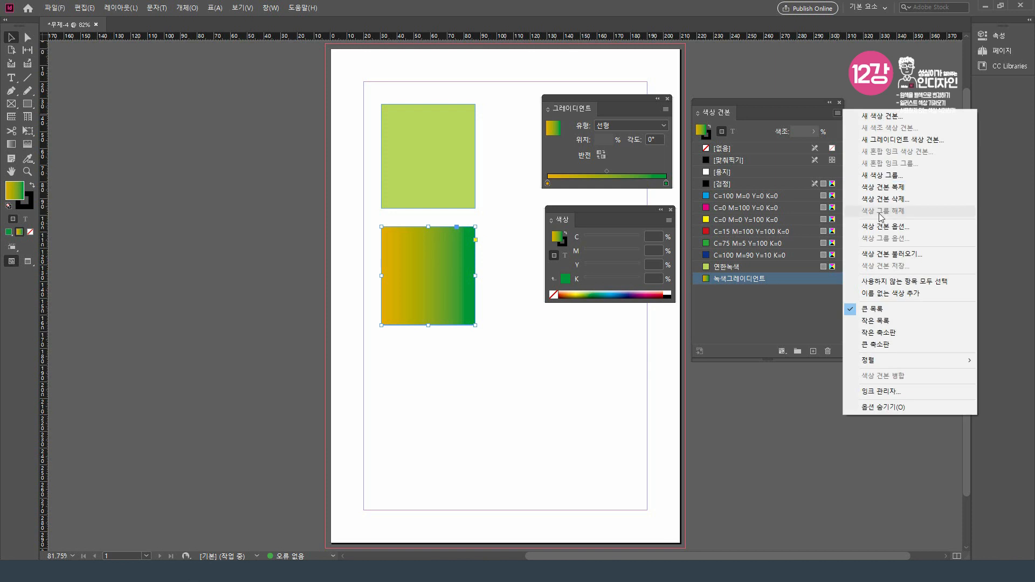
left_click(895, 257)
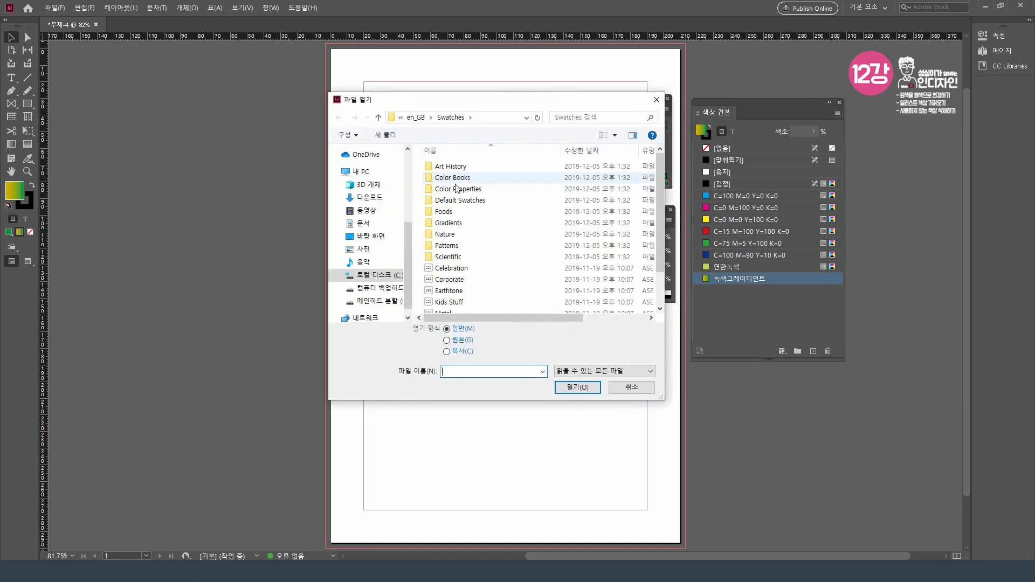
- Browse from My PC (내 PC) through the local C: drive and Program Files to the Adobe folder
left_click(375, 275)
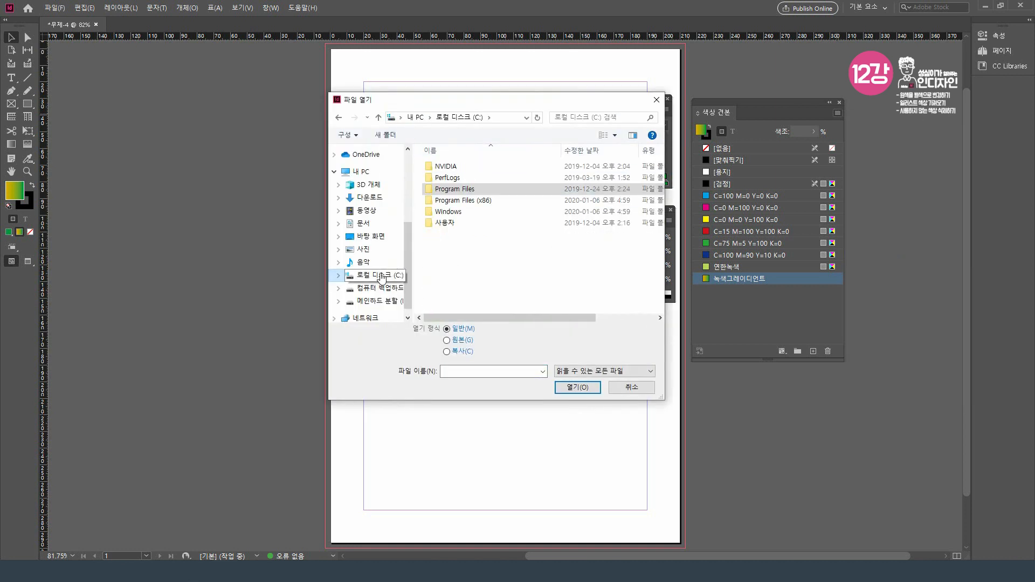
left_click(526, 118)
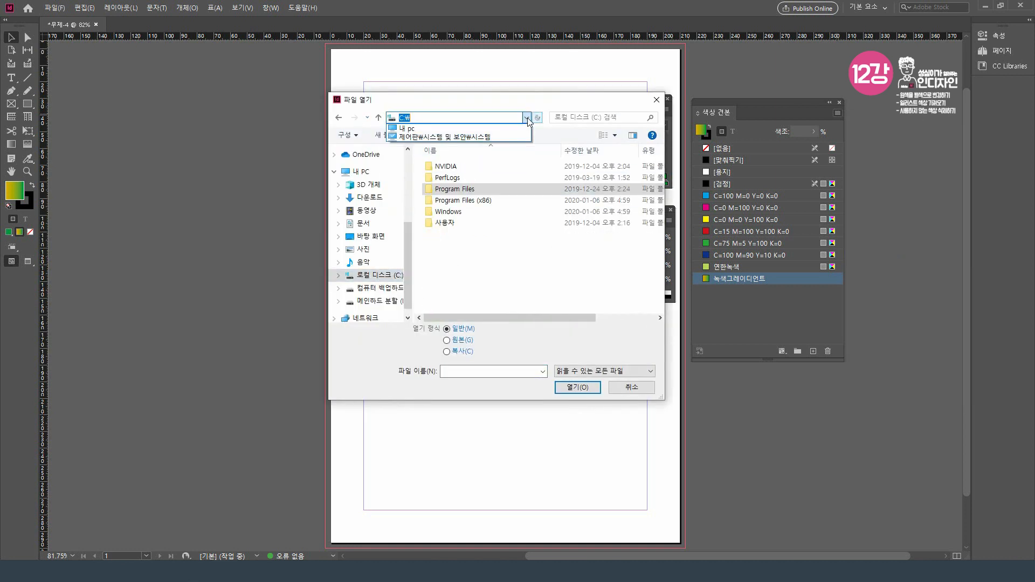
left_click(412, 130)
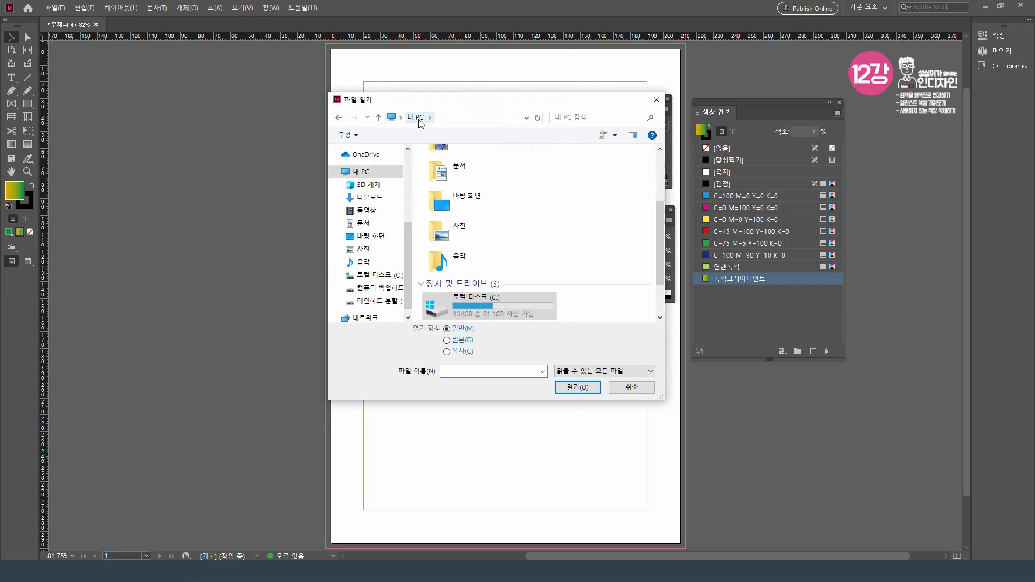
double_click(486, 308)
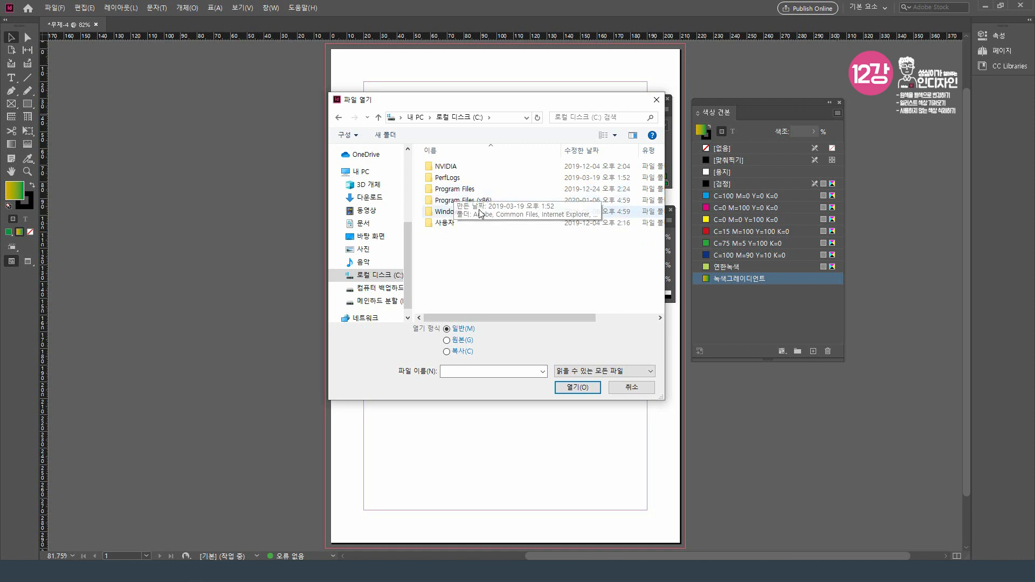
double_click(456, 190)
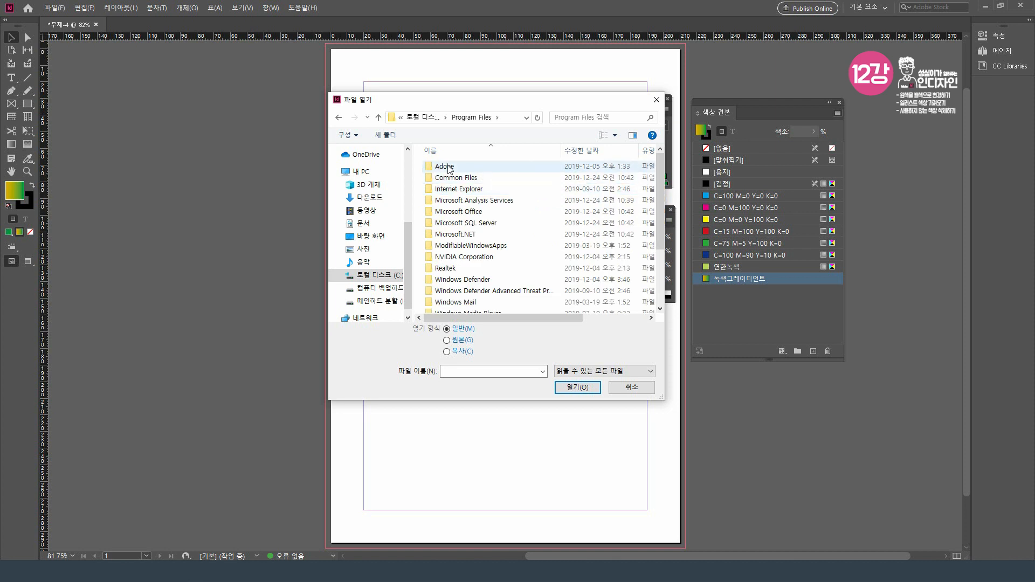
double_click(445, 166)
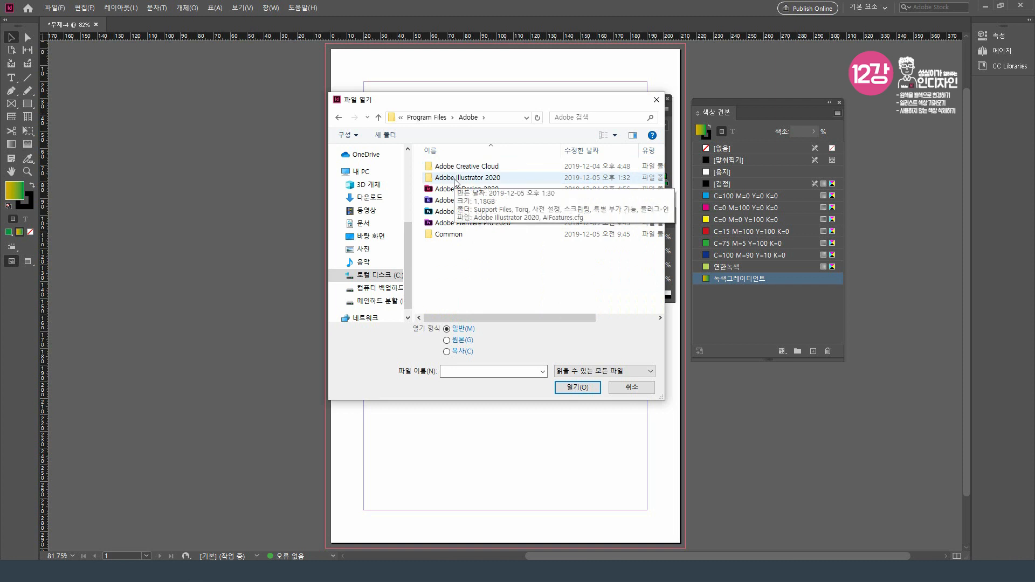
- Open the Swatches folder inside Adobe Illustrator 2020 > 사전 설정 > en_GB
double_click(455, 179)
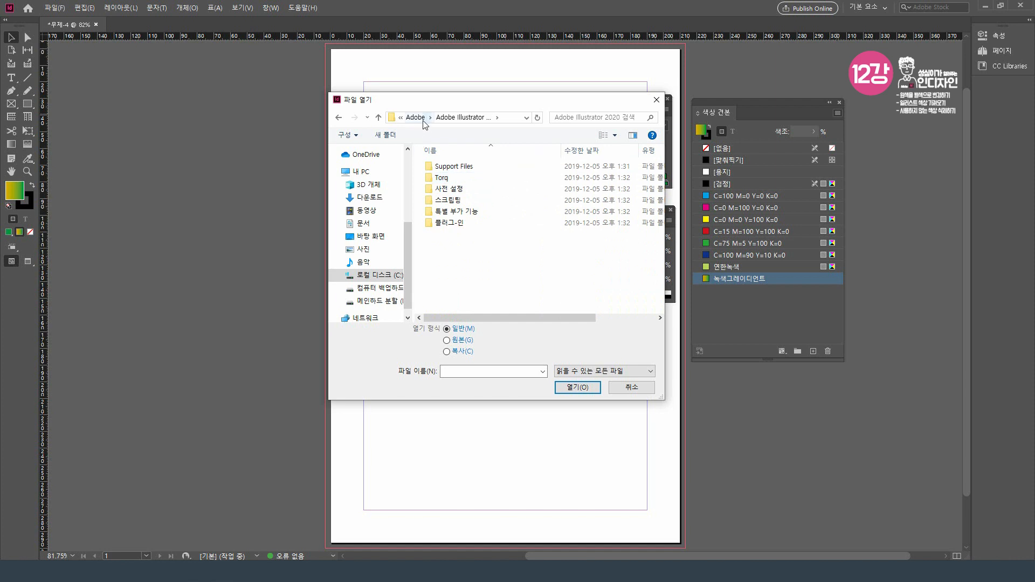
left_click(401, 117)
left_click(414, 119)
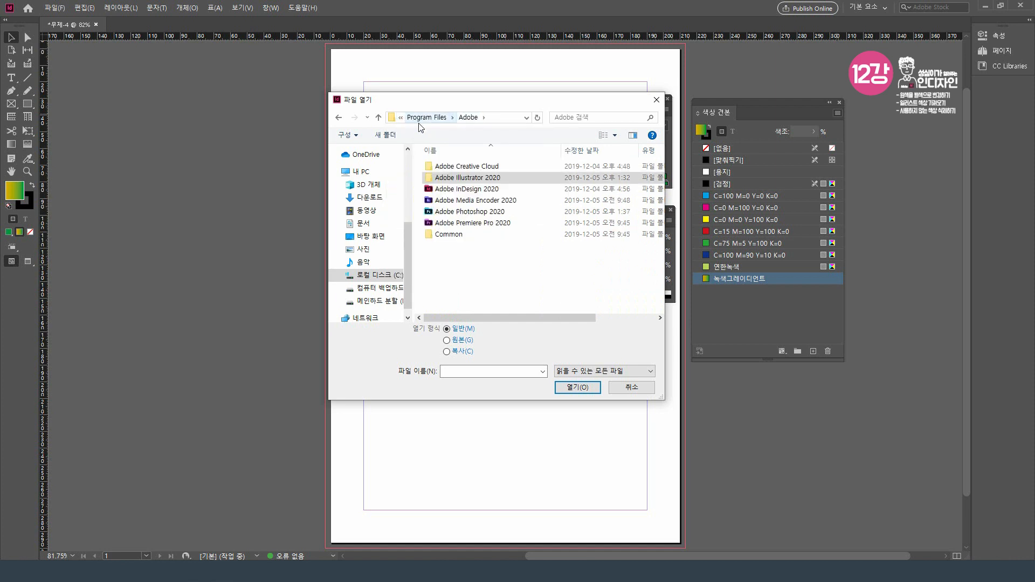
double_click(475, 182)
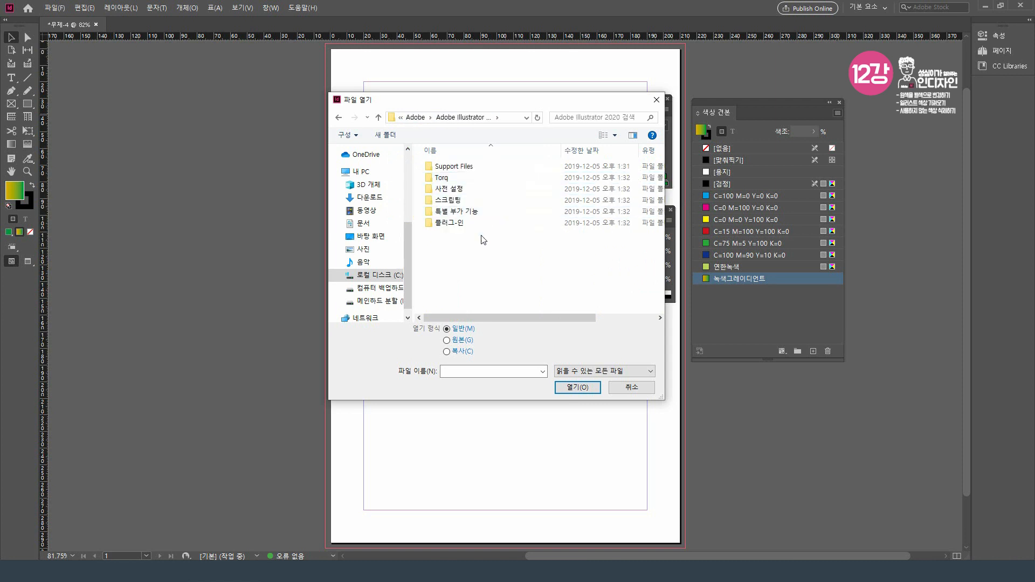
double_click(444, 190)
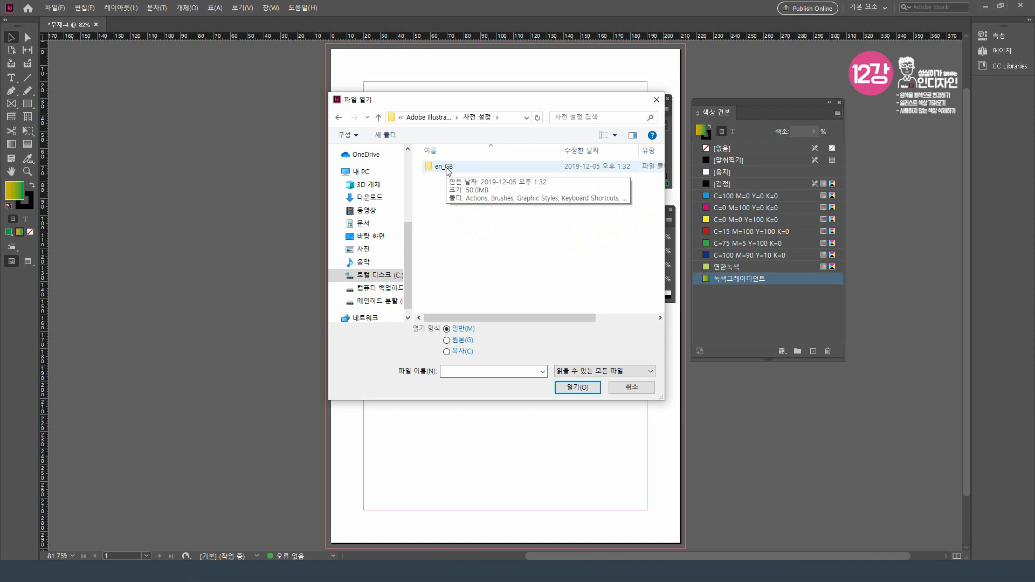
double_click(445, 167)
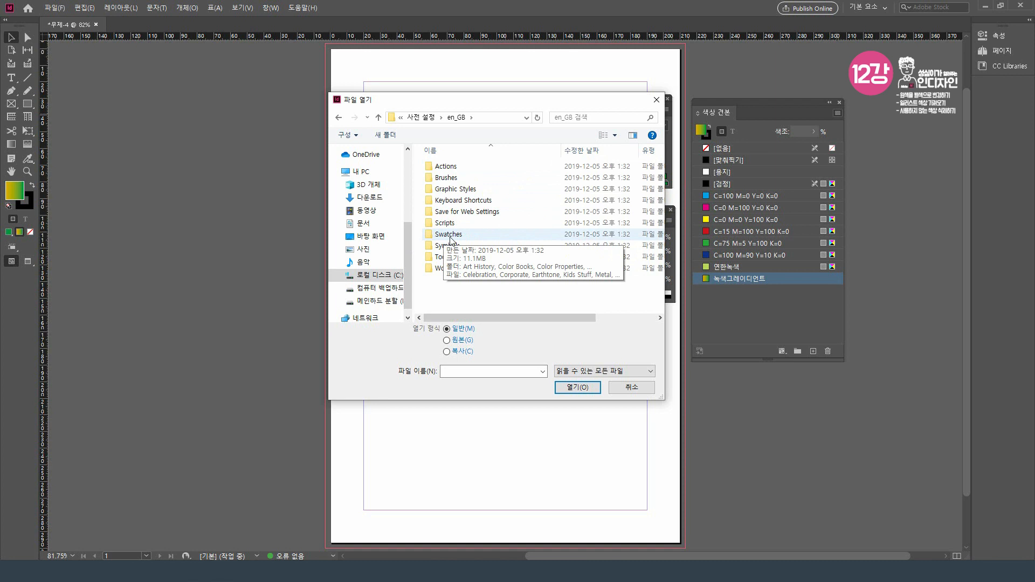
double_click(451, 237)
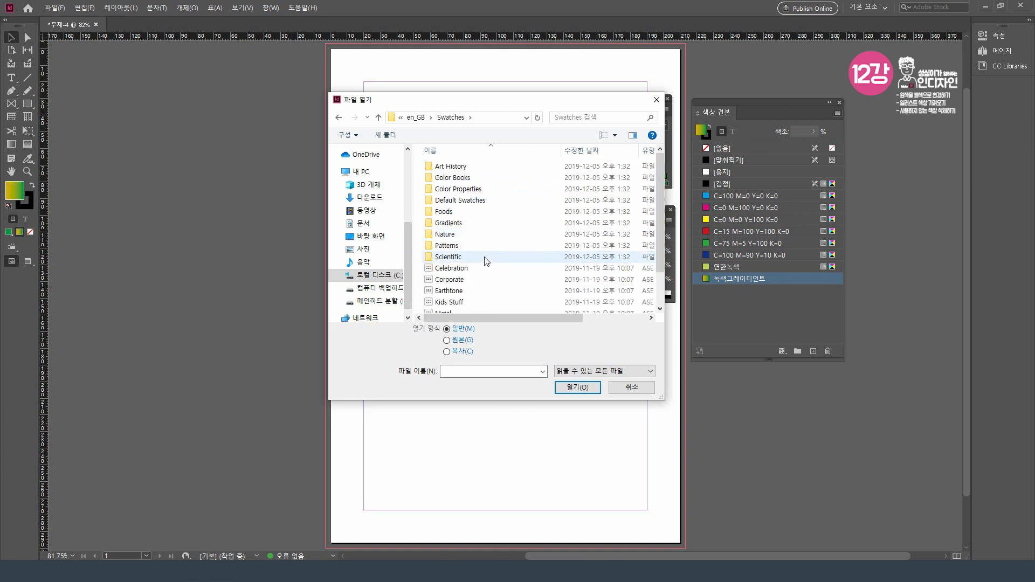
- Look through the available swatch library files and load Celebration into the document's swatches
scroll(485, 254, "down", 1)
scroll(484, 242, "up", 1)
scroll(482, 237, "down", 1)
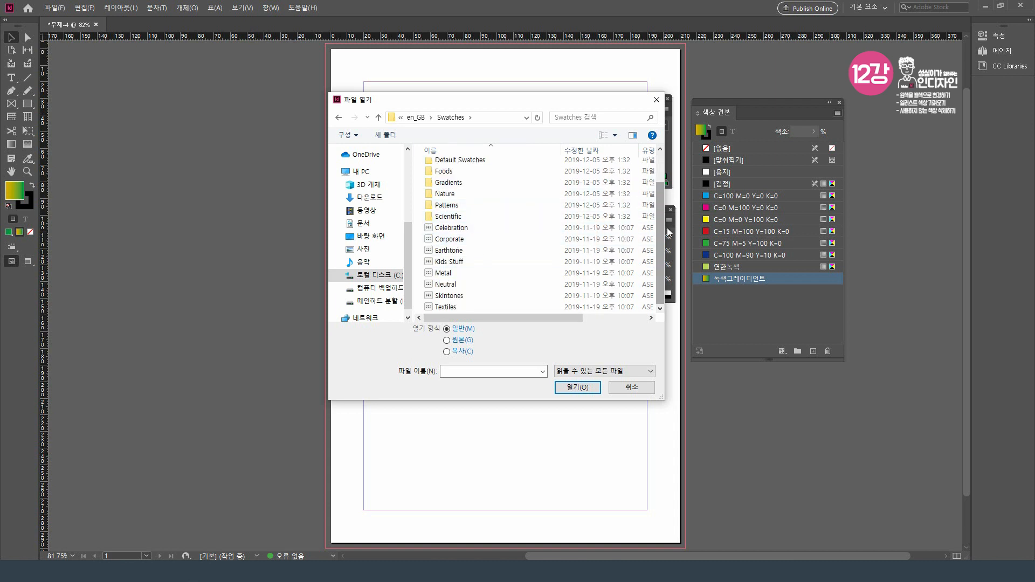
left_click(459, 228)
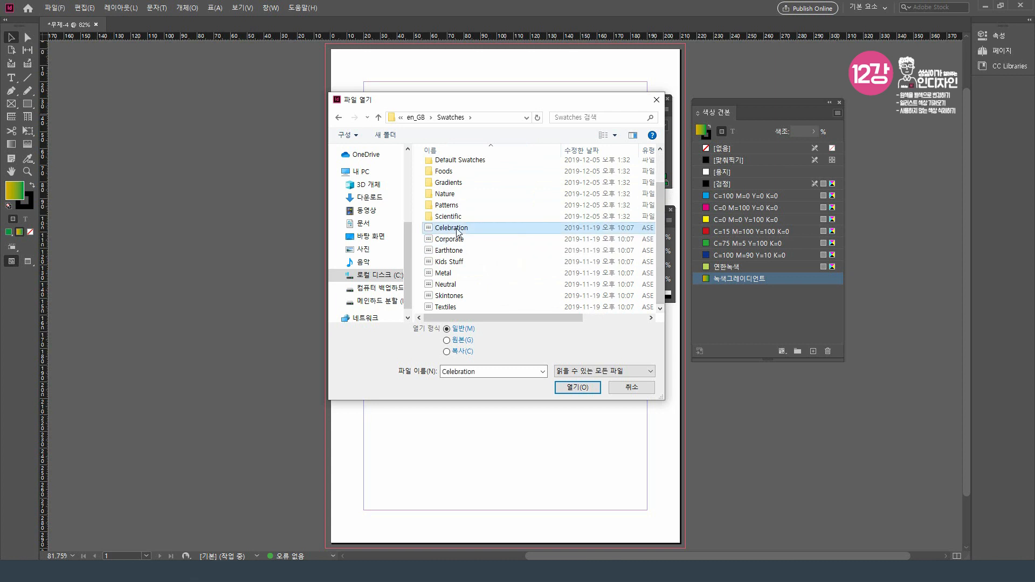
left_click(457, 263)
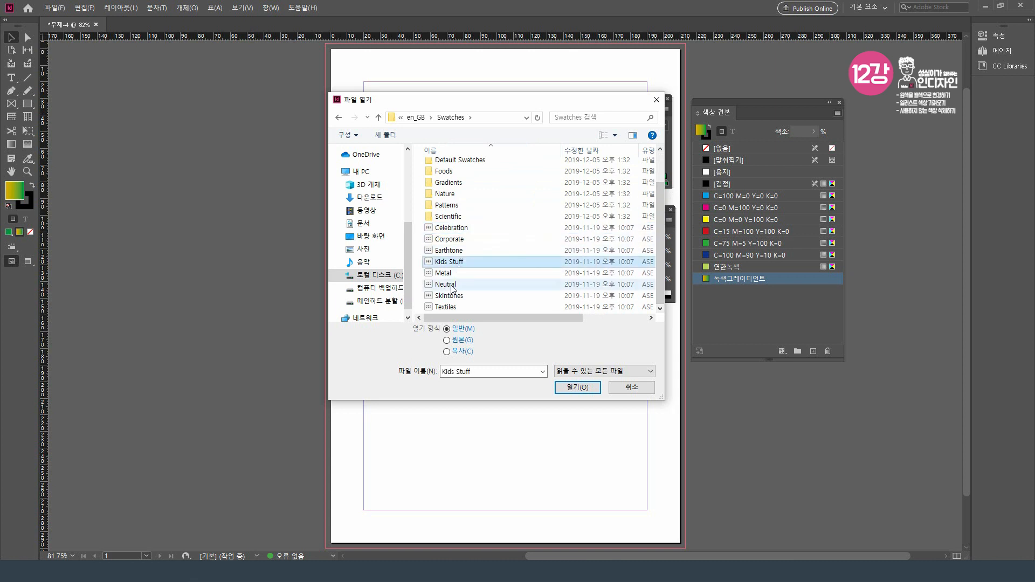
left_click(447, 275)
left_click(452, 285)
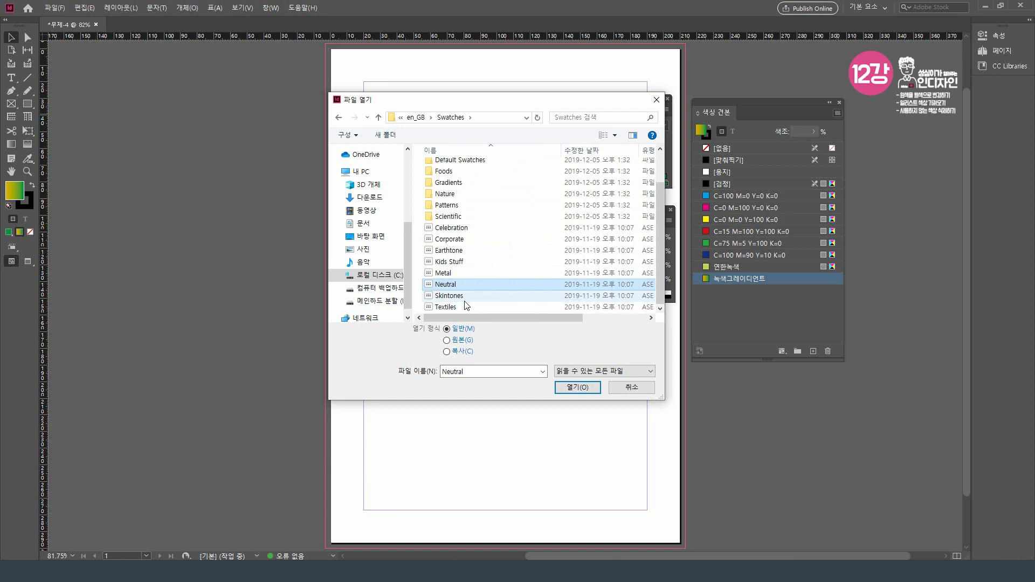
left_click(440, 308)
left_click(458, 229)
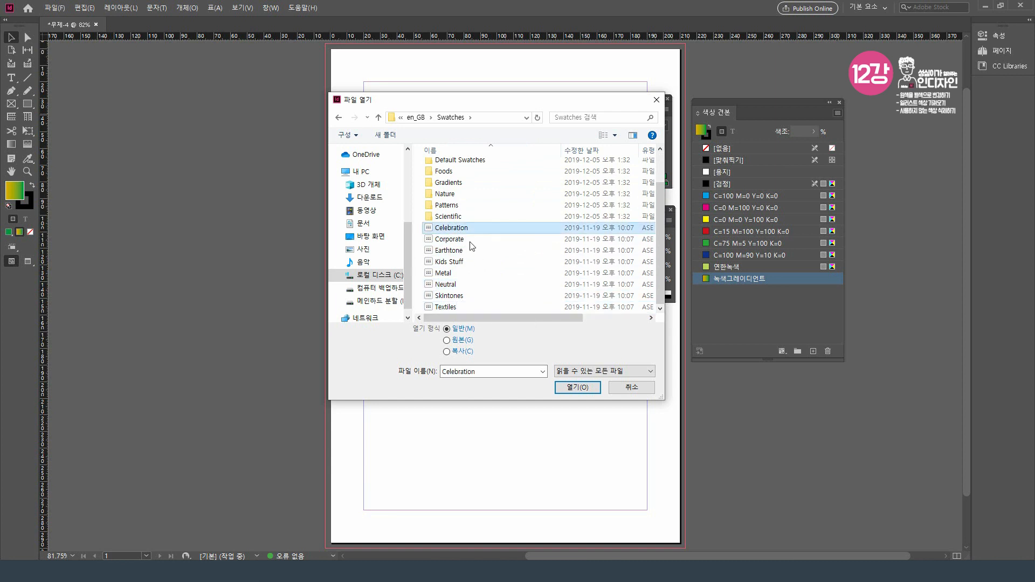
left_click(574, 394)
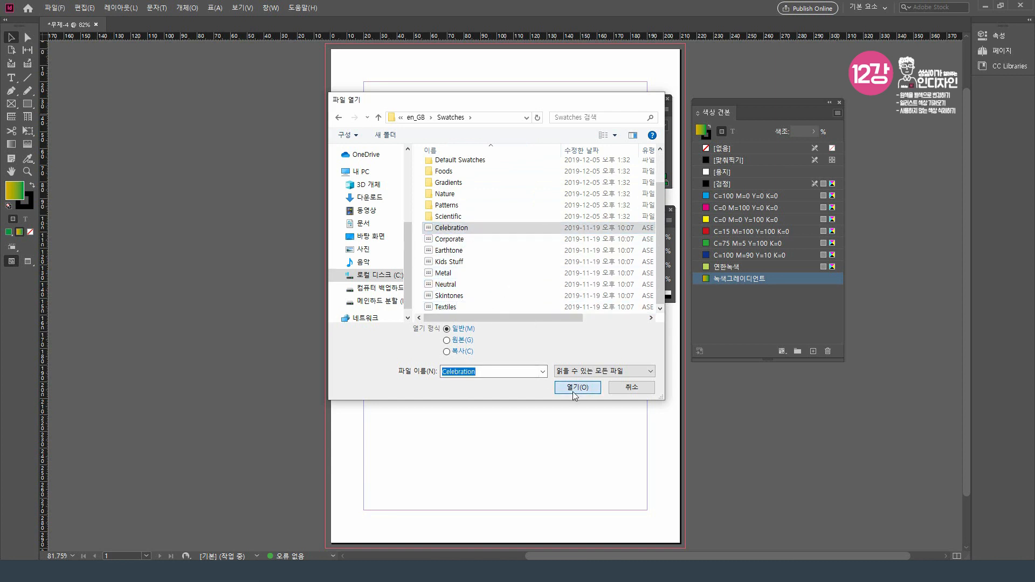
- Lengthen the Swatches panel and fill the lower rectangle with the loaded green C=100 M=0 Y=100 K=0
left_click_drag(841, 295, 841, 424)
left_click_drag(839, 348, 846, 185)
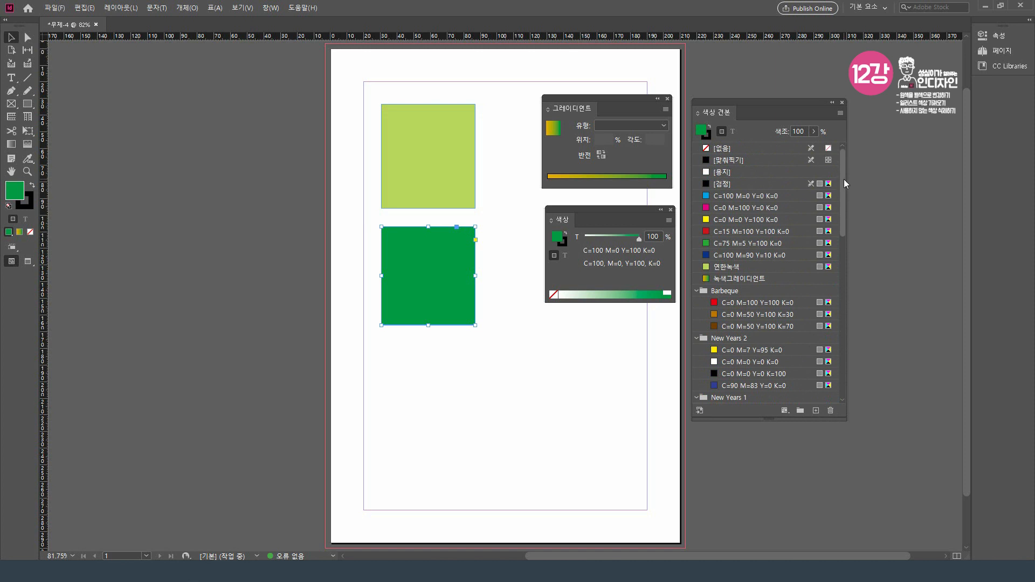
- Select the light green upper rectangle and change its 연한녹색 swatch to the spot color type (별색)
left_click(439, 187)
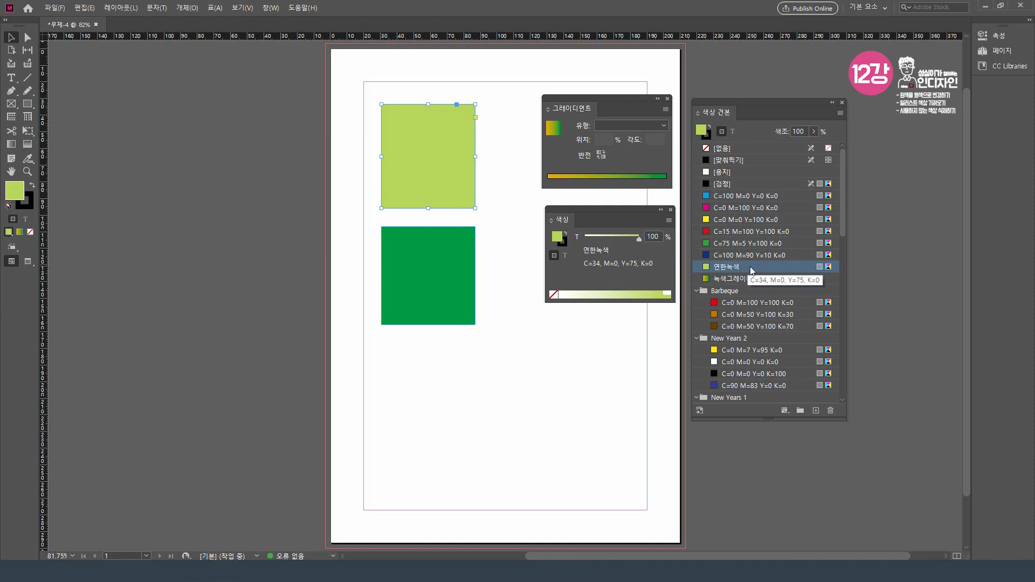
double_click(775, 268)
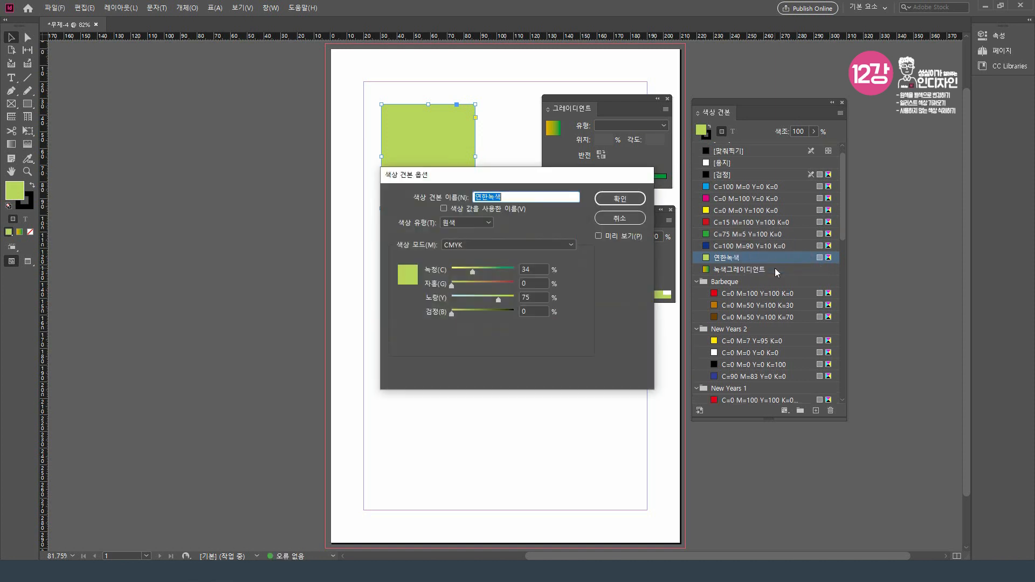
left_click(473, 222)
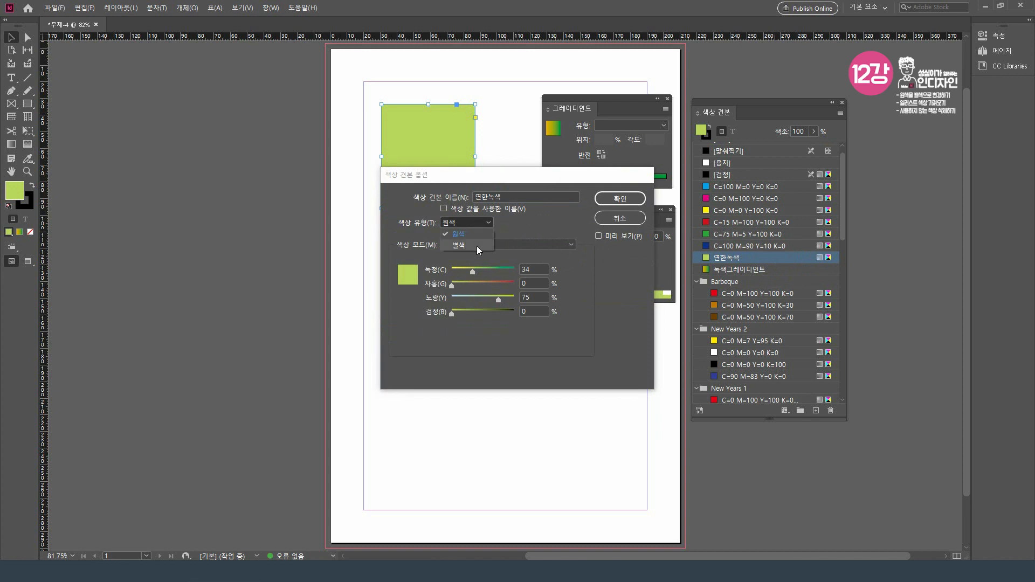
left_click(477, 245)
left_click(620, 199)
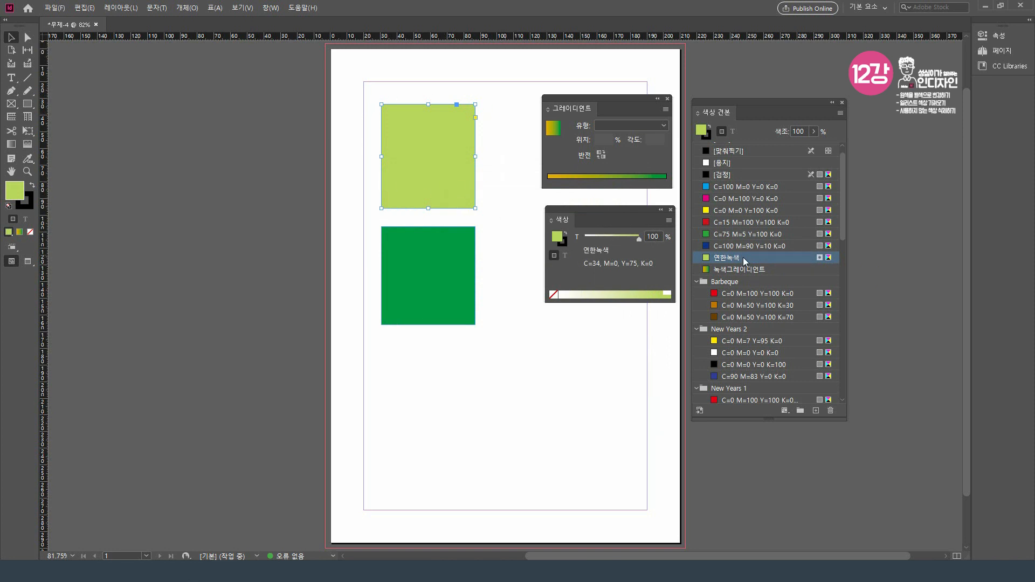
- Open the options of the 연한녹색 swatch, keep the 별색 type and set its color mode to PANTONE+ Solid Coated
double_click(784, 258)
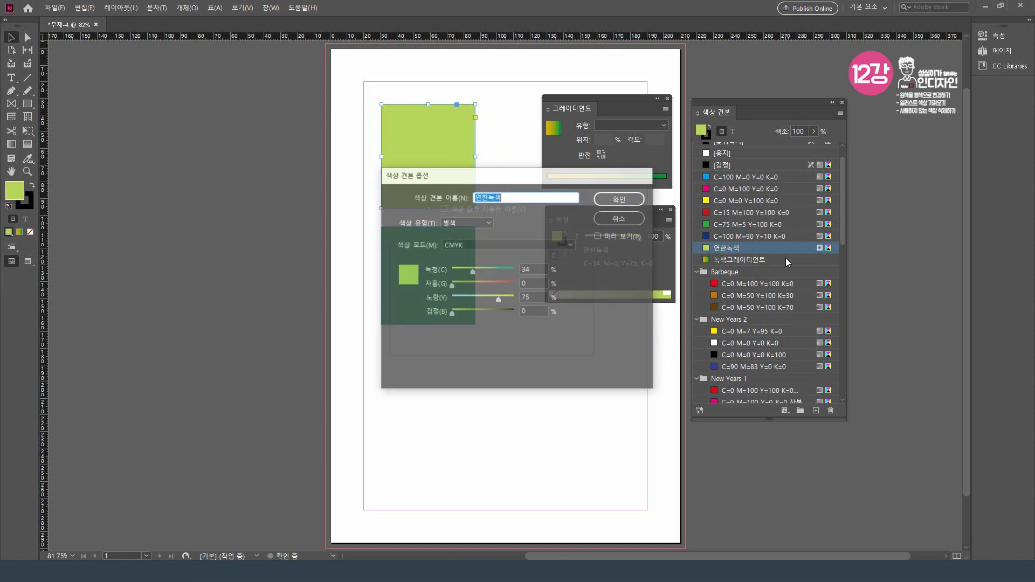
left_click(489, 221)
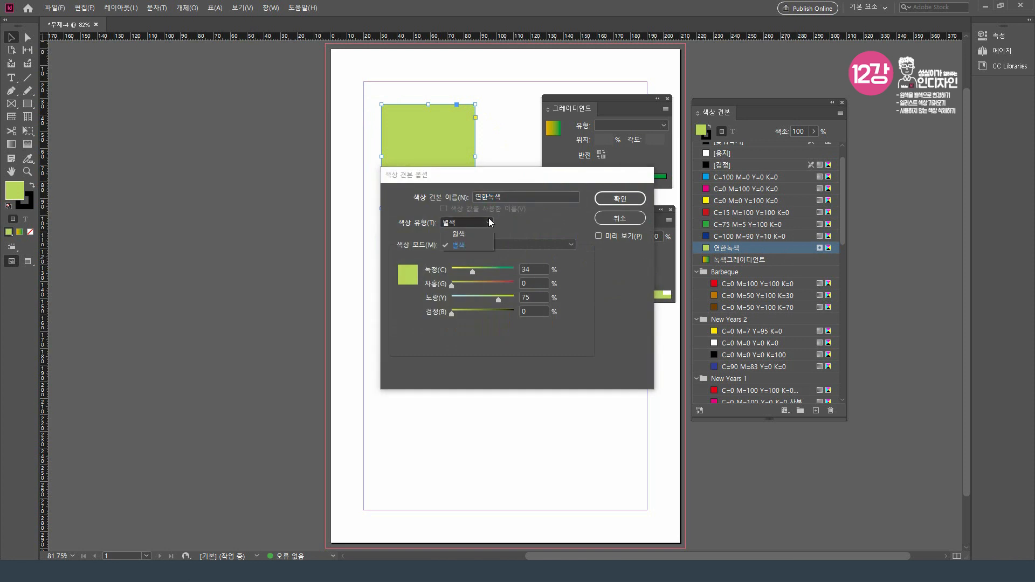
left_click(482, 244)
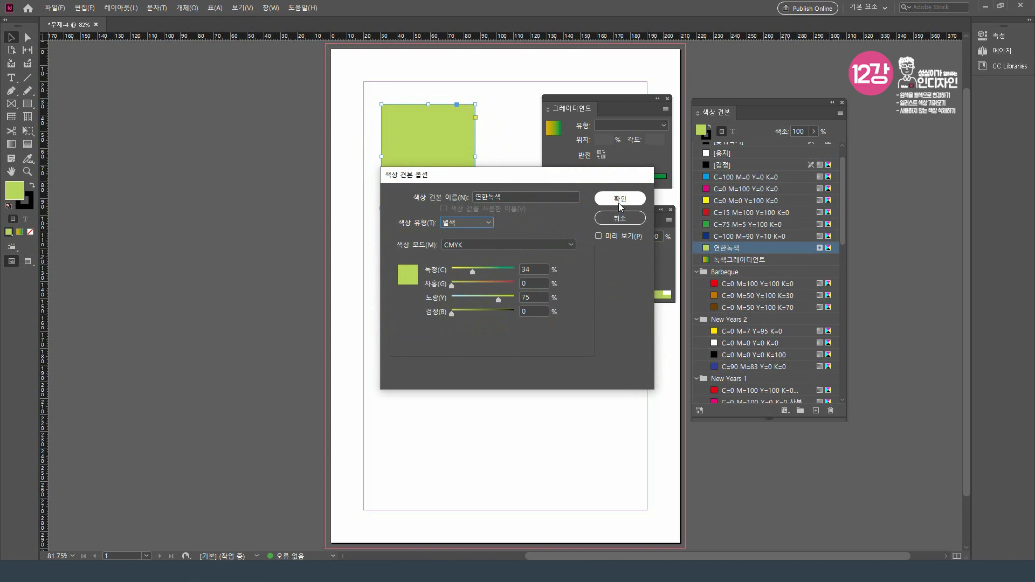
left_click_drag(563, 179, 484, 184)
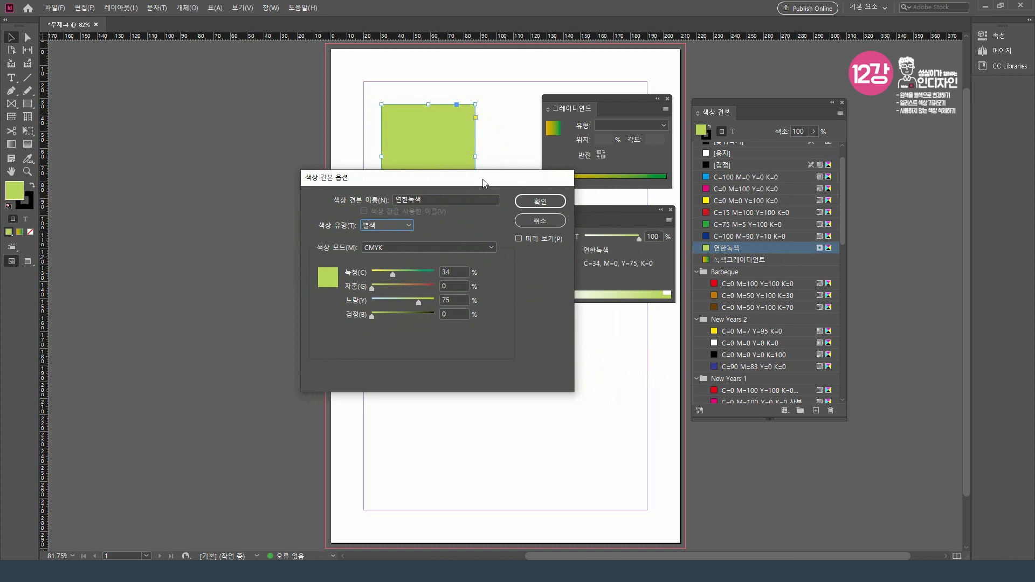
left_click(383, 247)
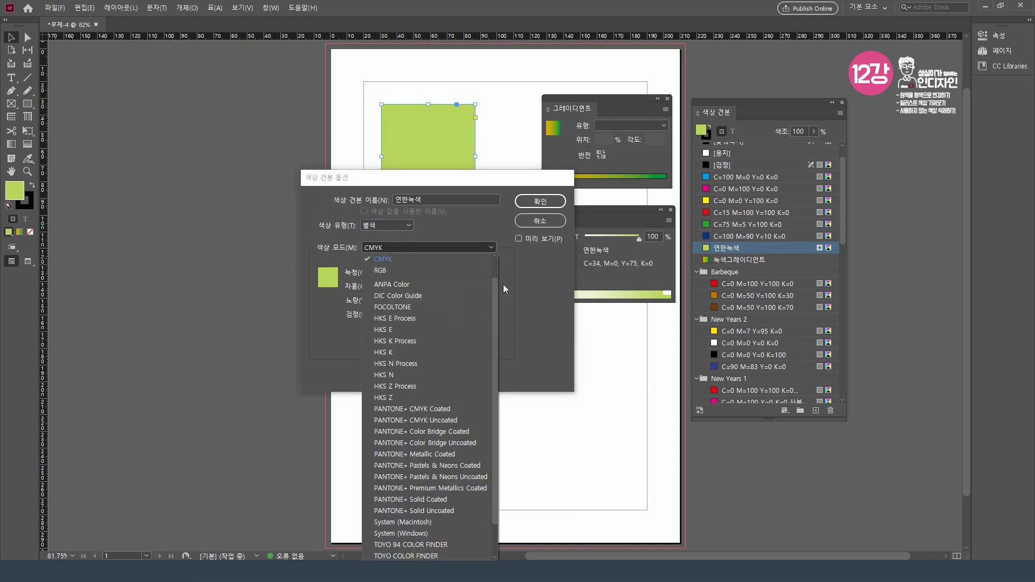
scroll(497, 297, "down", 2)
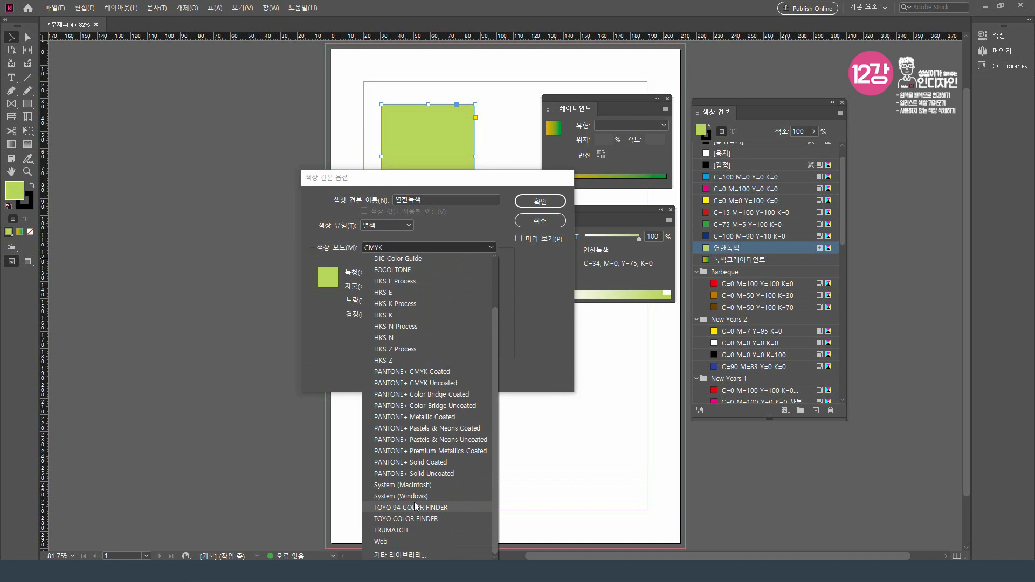
left_click(431, 463)
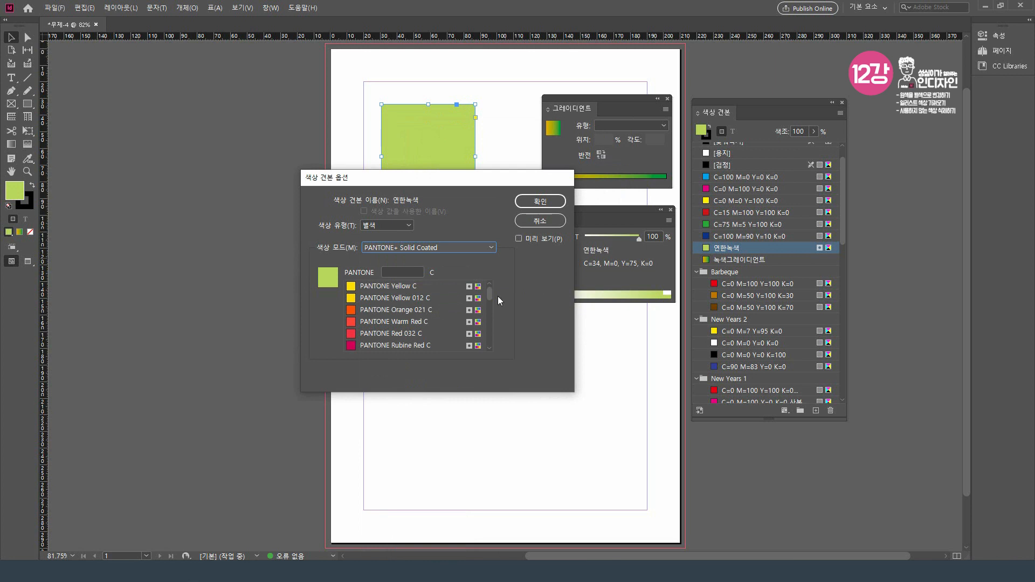
- Choose PANTONE Bright Orange C from the PANTONE list as the swatch's color and apply it
scroll(491, 297, "down", 10)
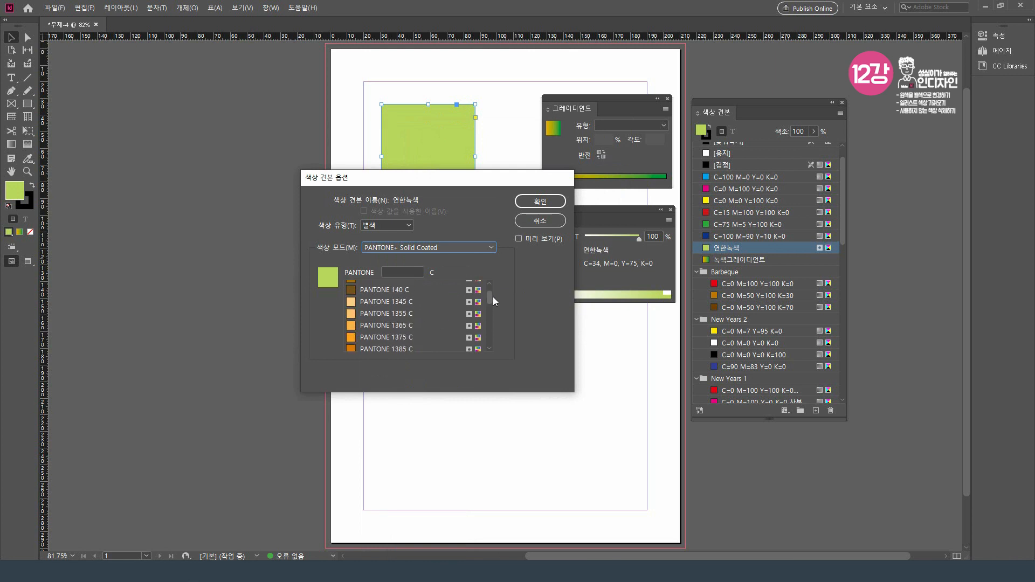
scroll(491, 296, "down", 10)
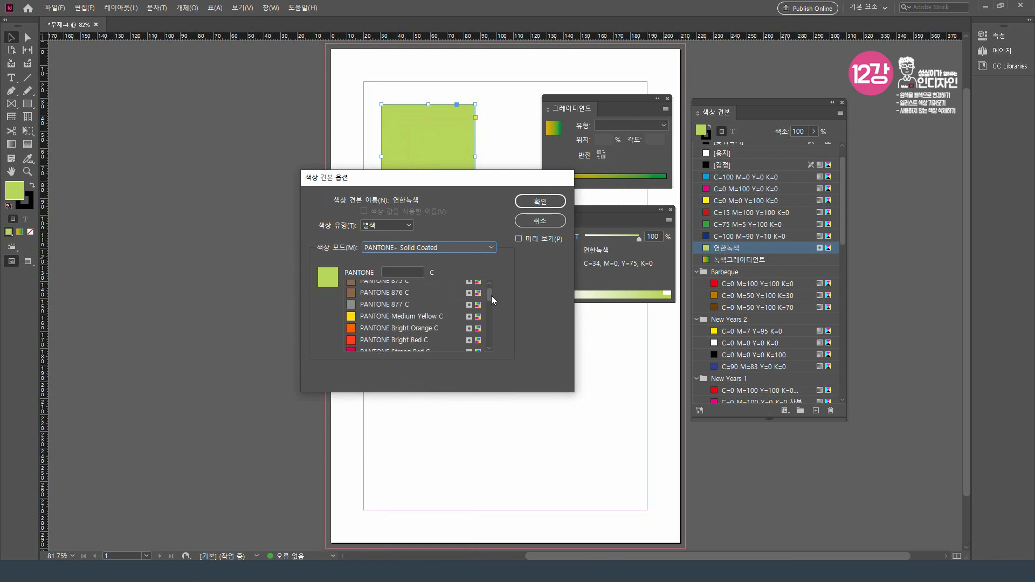
left_click(411, 328)
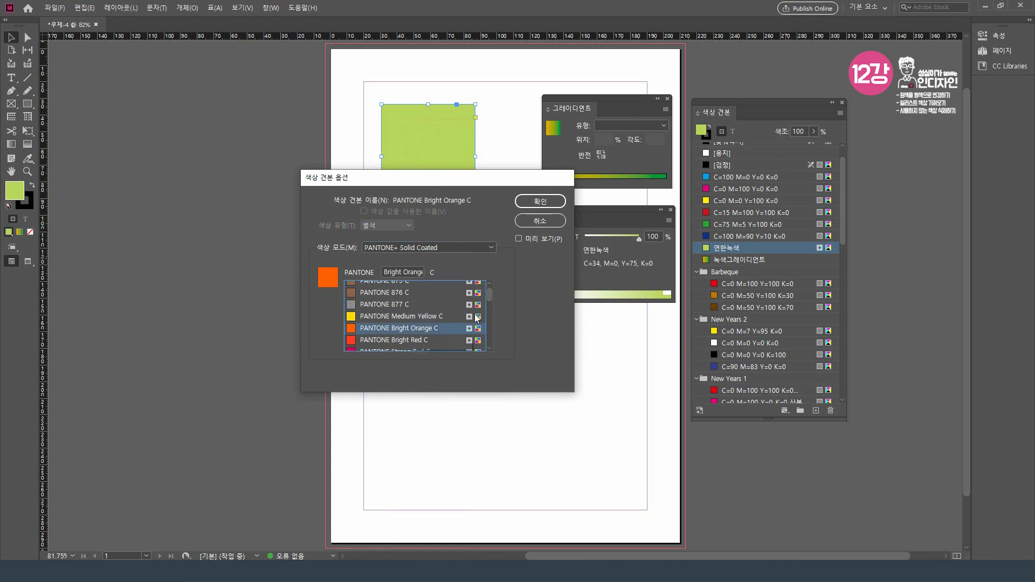
left_click(536, 201)
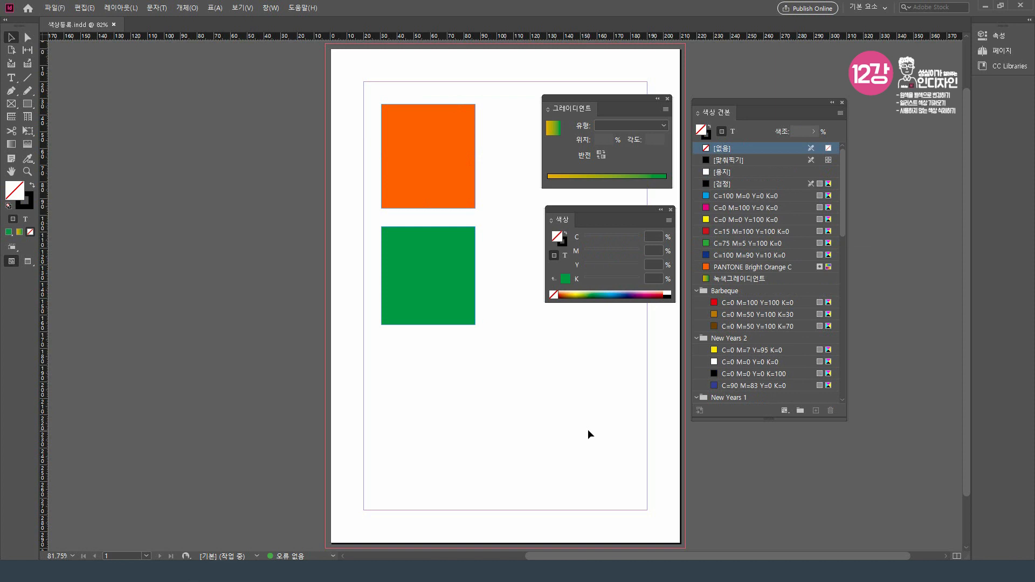
- Delete the C=100 M=0 Y=0 K=0 and C=0 M=100 Y=0 K=0 swatches from the document
left_click(762, 199)
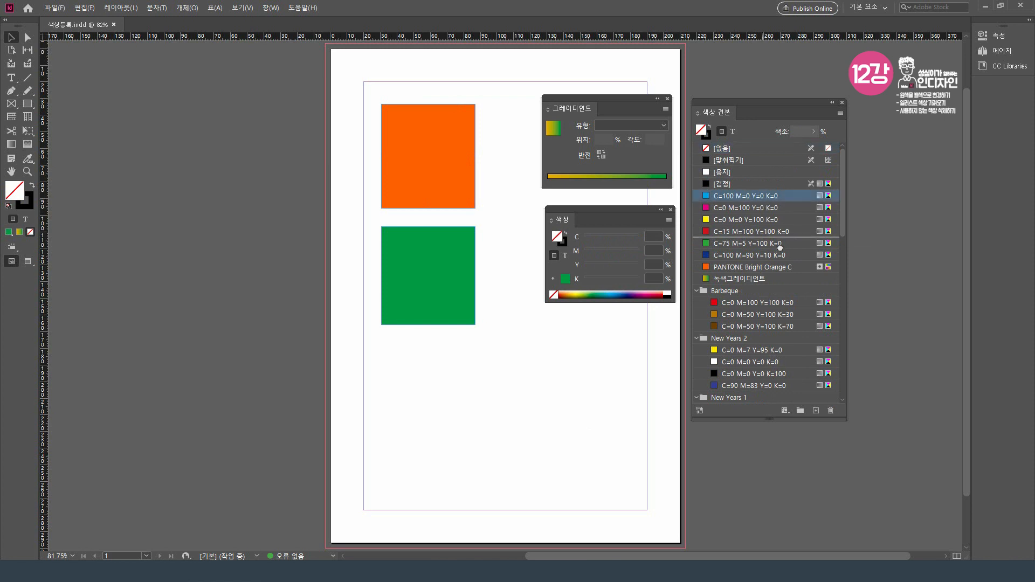
left_click(831, 411)
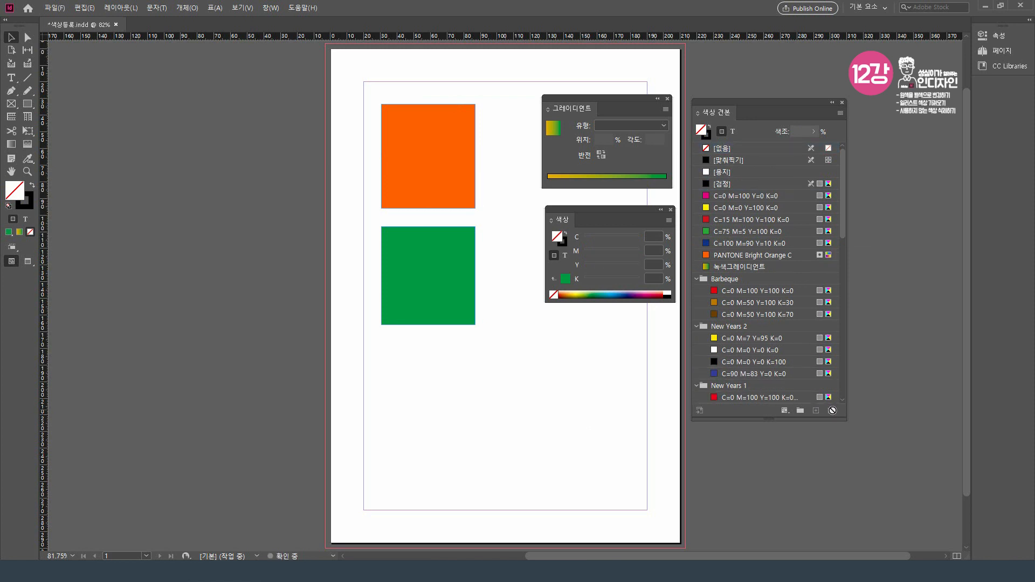
left_click(758, 194)
left_click(831, 411)
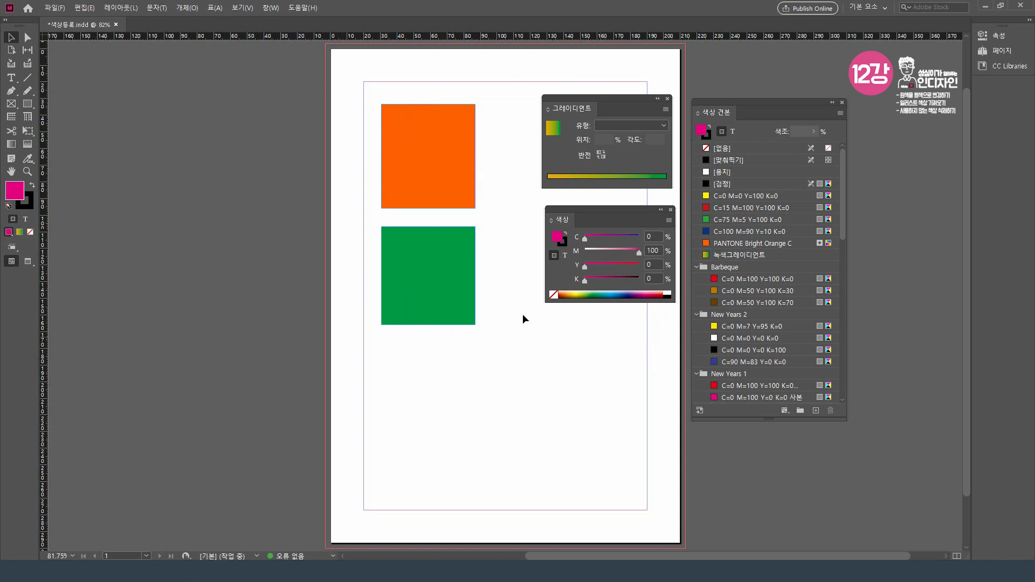
- Fill the lower rectangle with the 녹색그레이디언트 gradient swatch, check both rectangles' fills and clear the selection
left_click(430, 276)
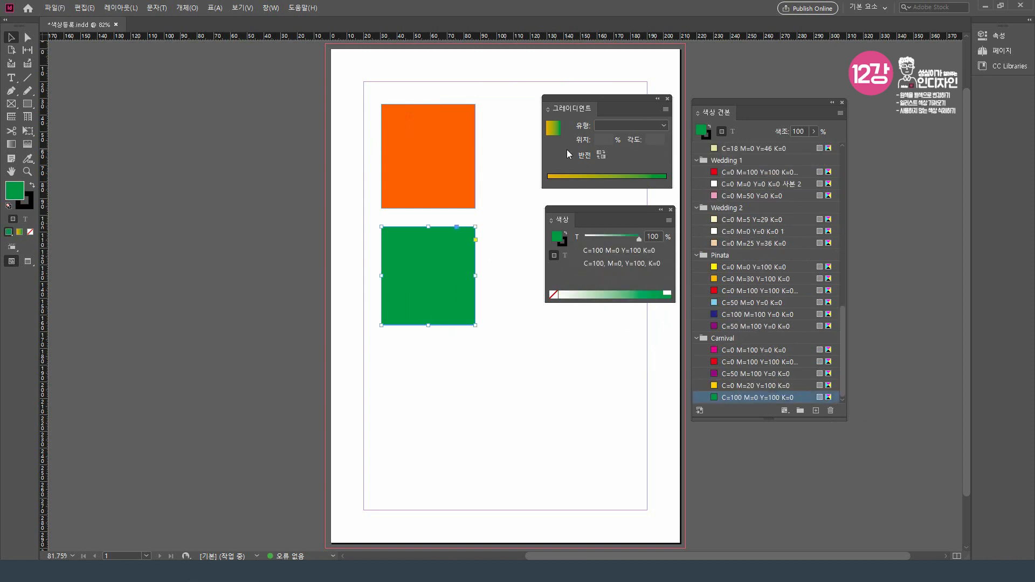
left_click_drag(844, 327, 842, 206)
left_click(842, 299)
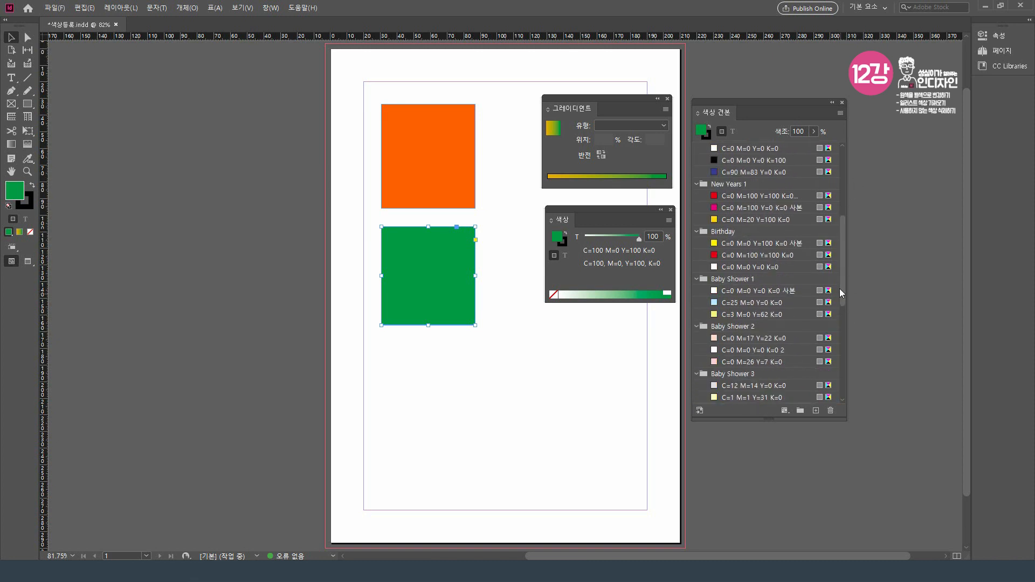
left_click_drag(843, 252, 848, 188)
left_click(752, 243)
left_click(435, 197)
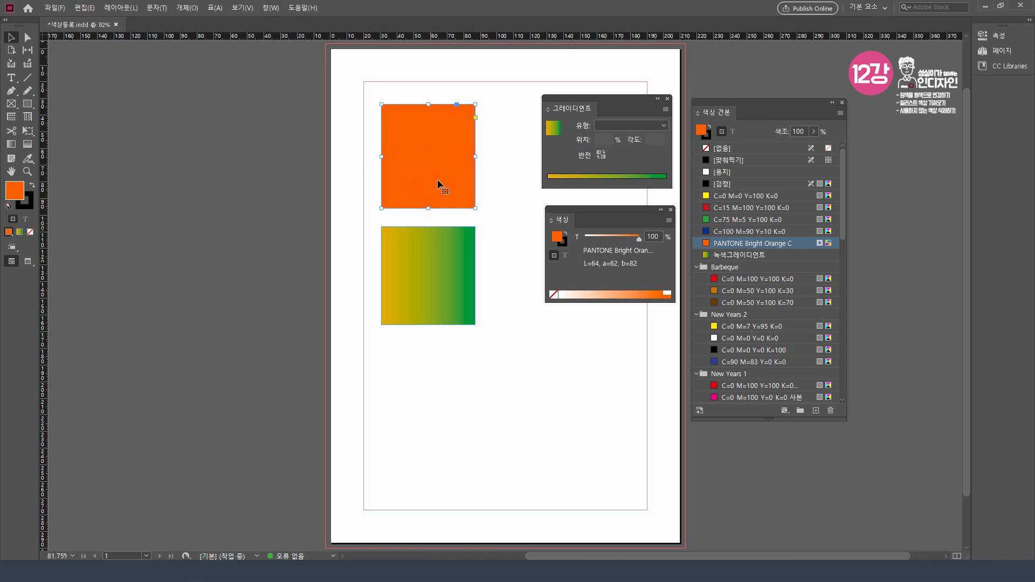
left_click(459, 277)
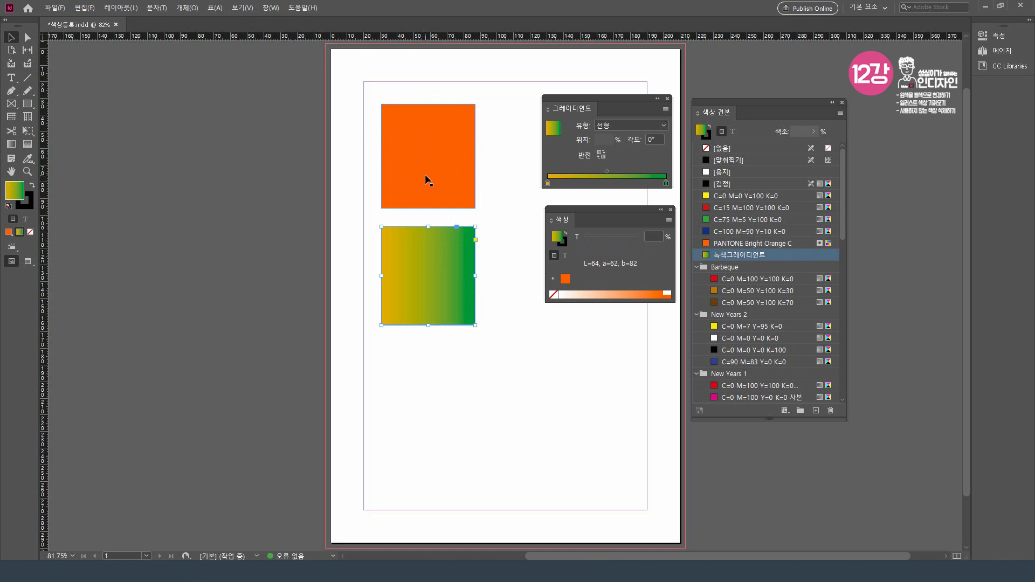
left_click(512, 198)
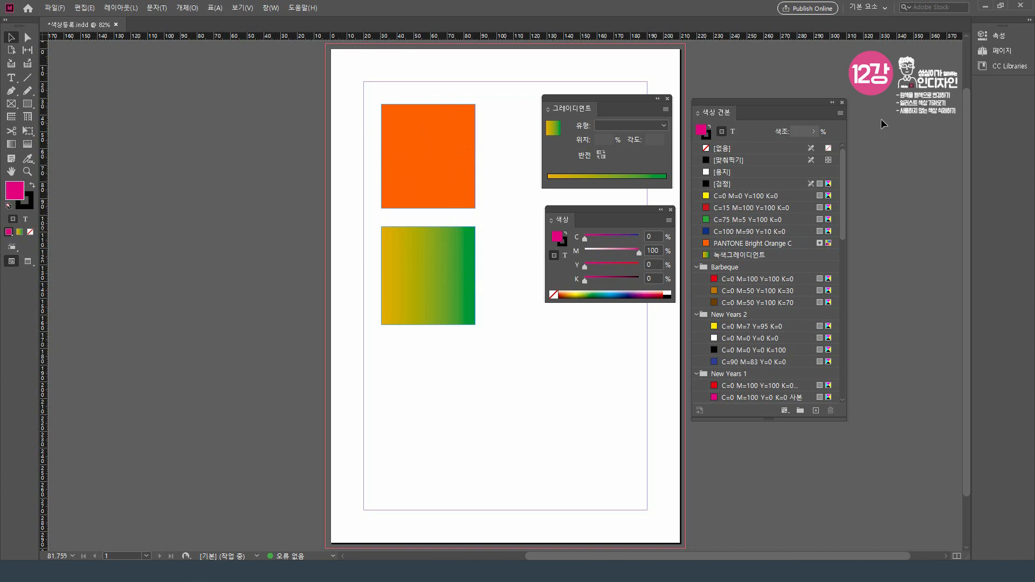
- Select all swatches not used in the document, delete them together and save the document
left_click(840, 113)
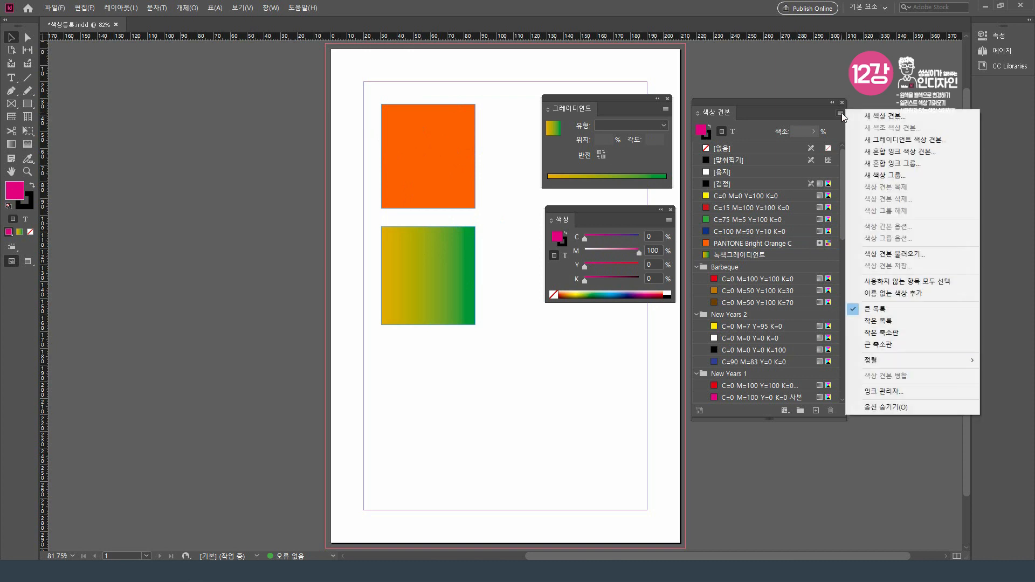
left_click(929, 282)
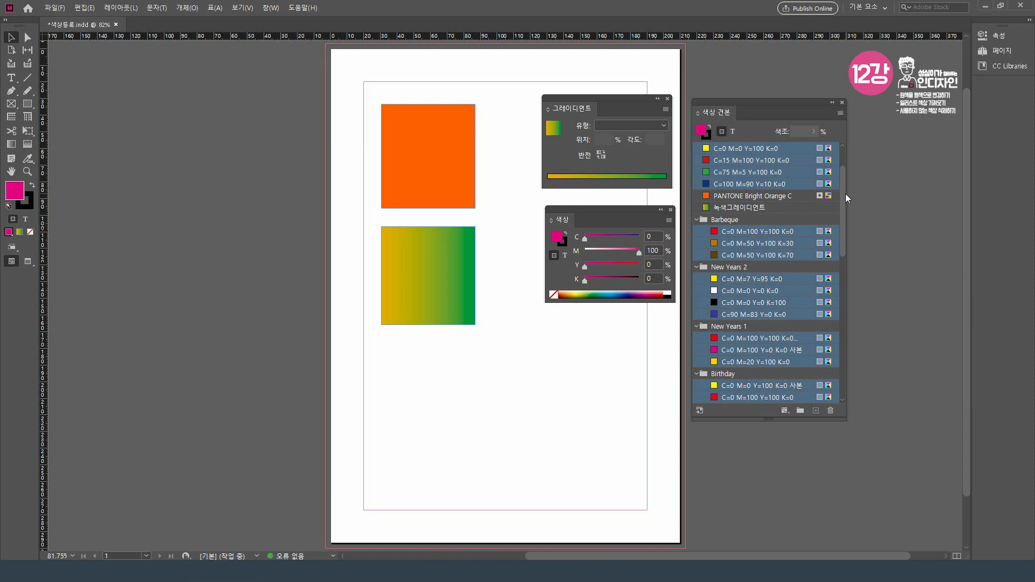
scroll(845, 196, "up", 2)
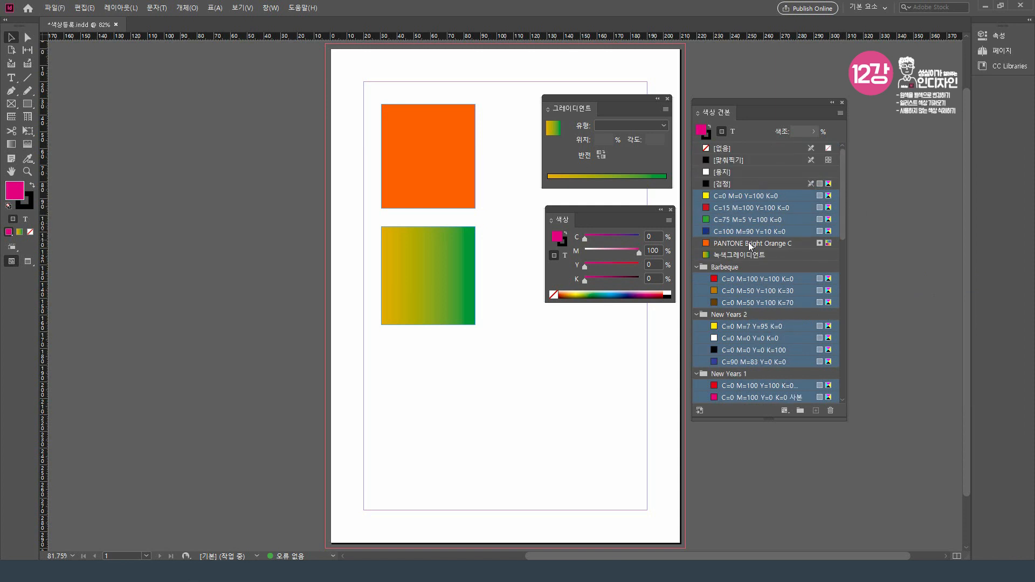
left_click(840, 112)
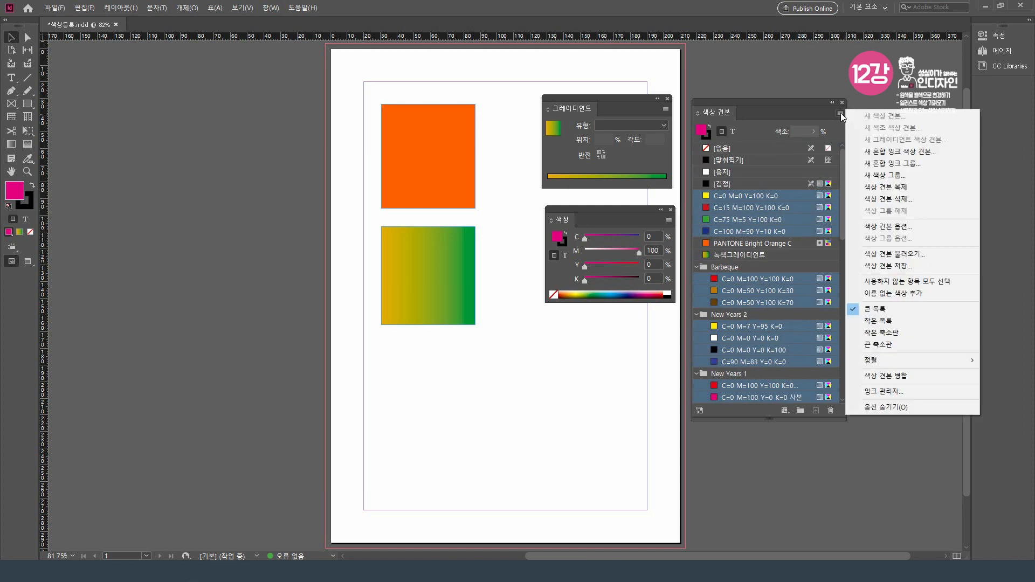
left_click(920, 201)
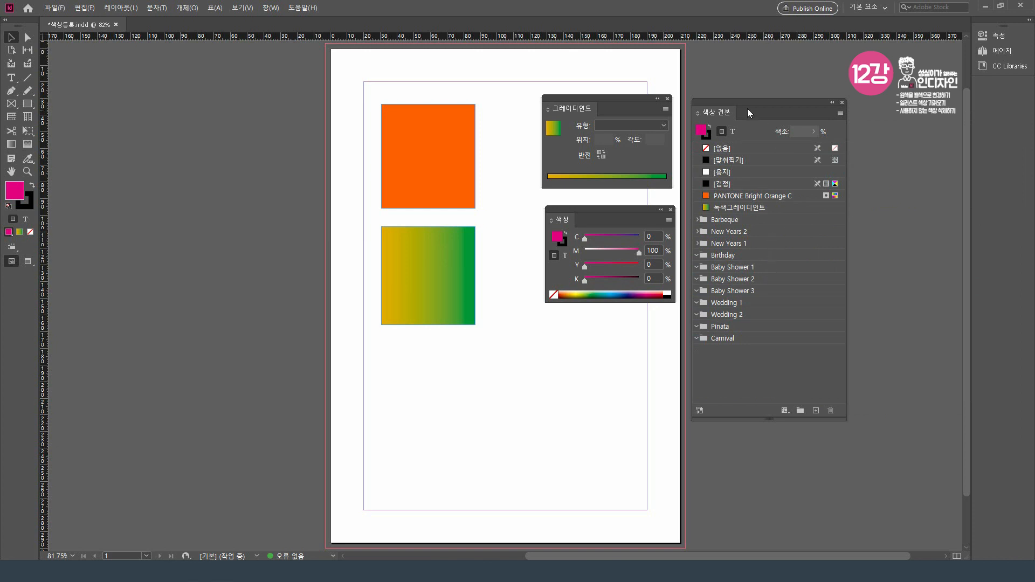
left_click_drag(743, 103, 742, 98)
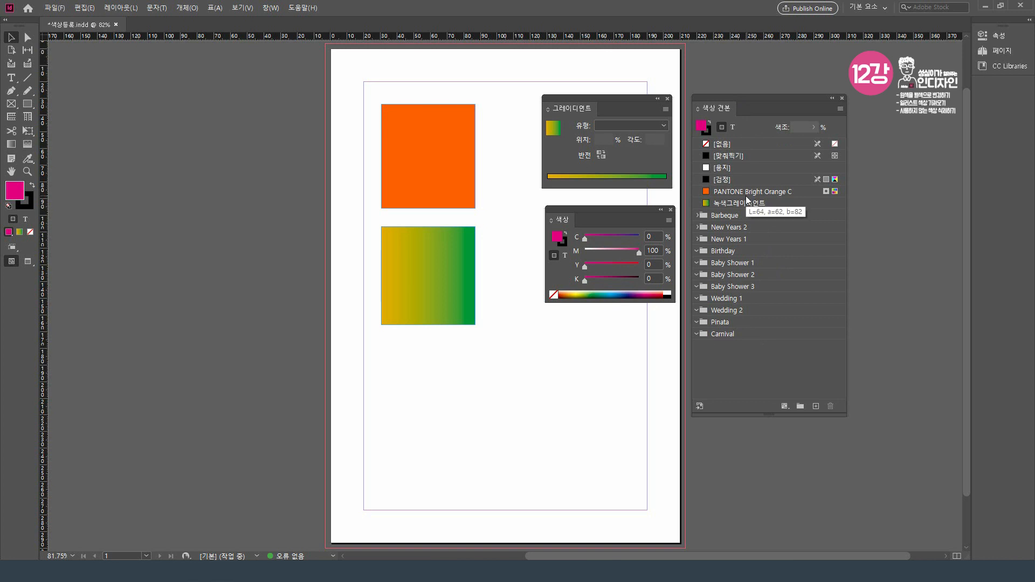
key("ctrl+s")
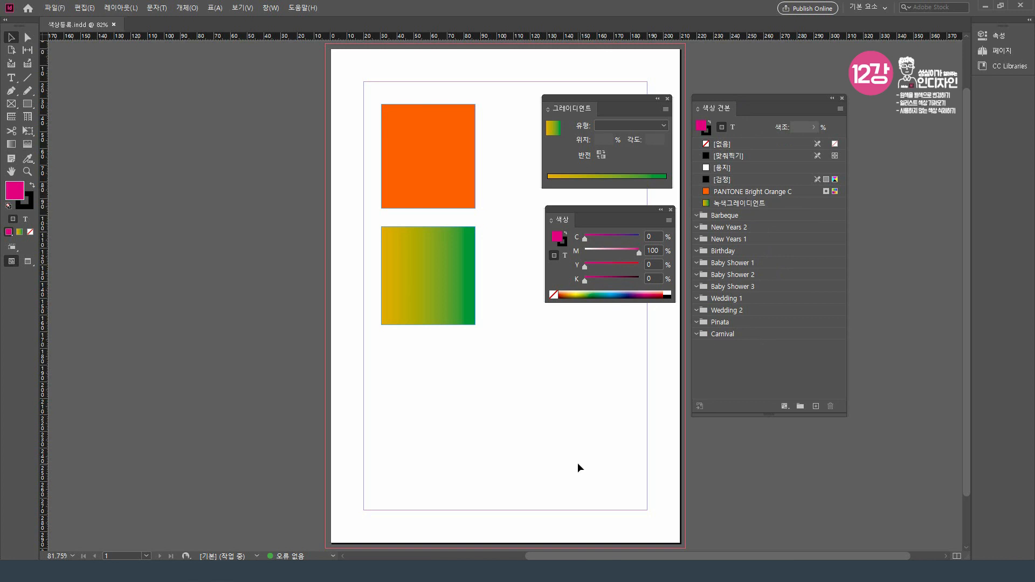